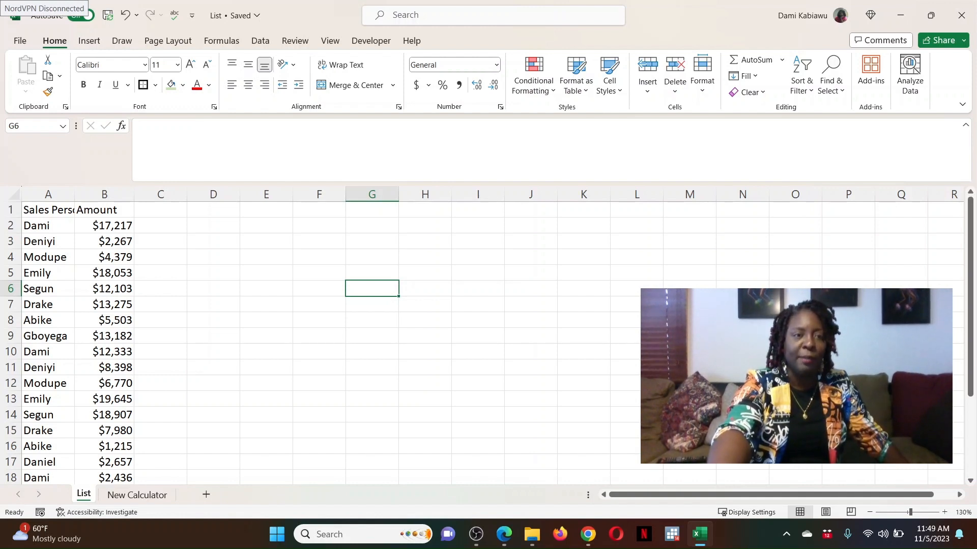
Start a data validation rule on cell A18 that allows only list entries
{"action": "left_click", "coordinate": [36, 229]}
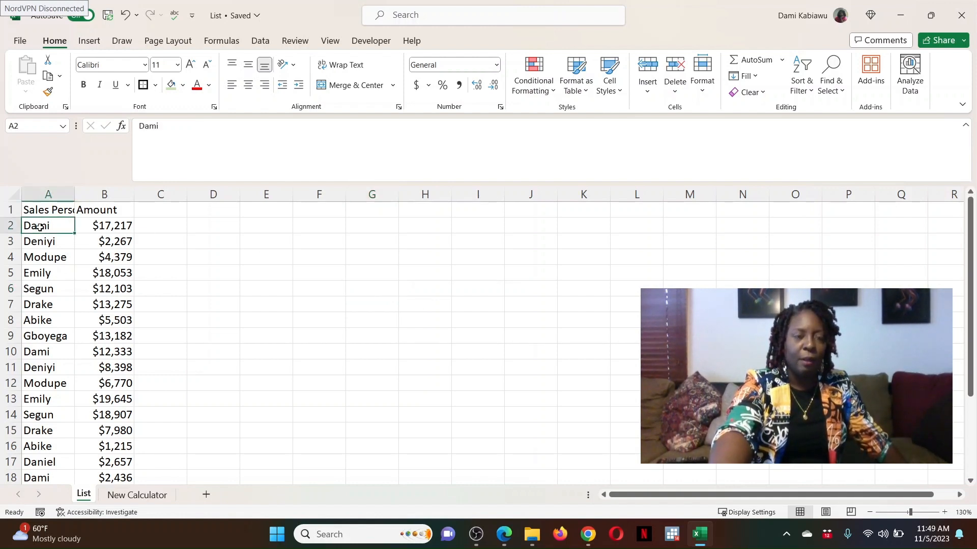
{"action": "left_click", "coordinate": [59, 356]}
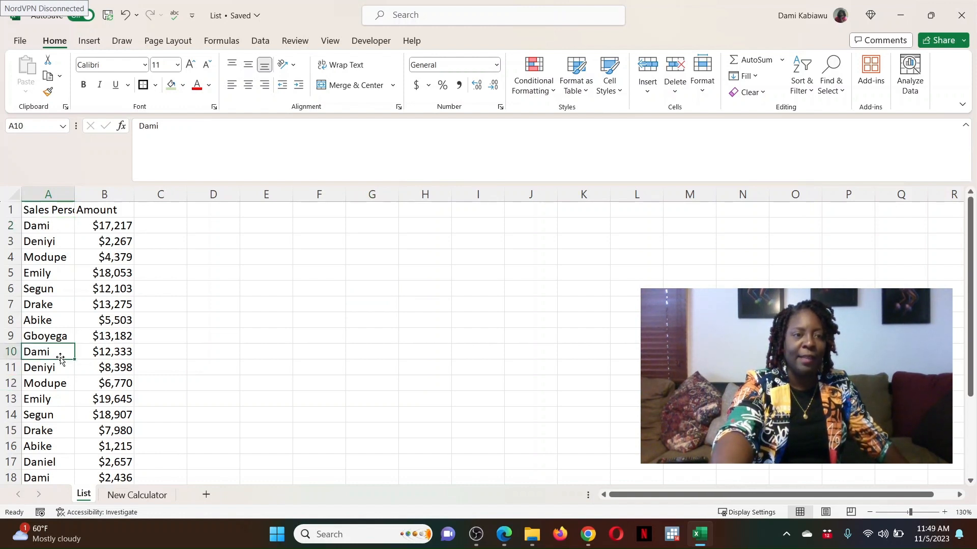
{"action": "left_click", "coordinate": [28, 476]}
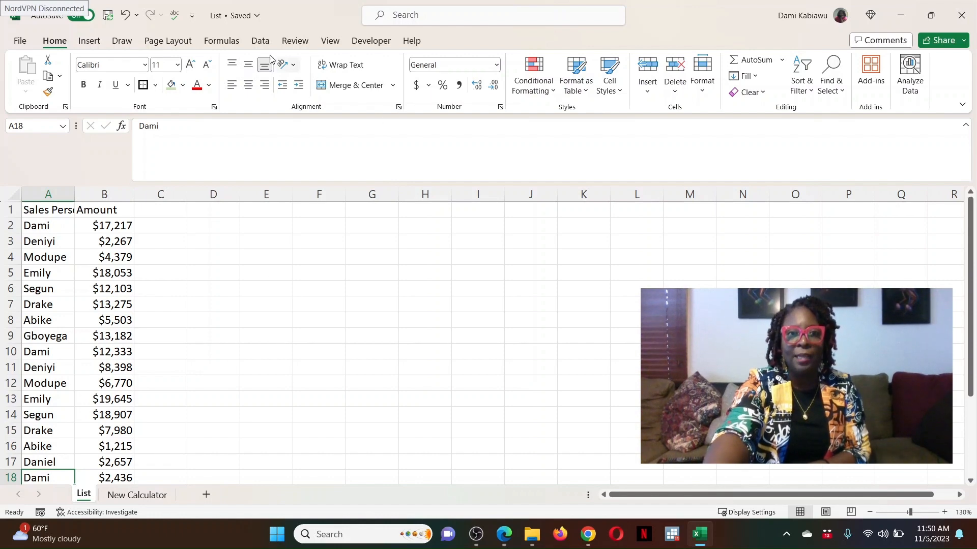
{"action": "left_click", "coordinate": [261, 42]}
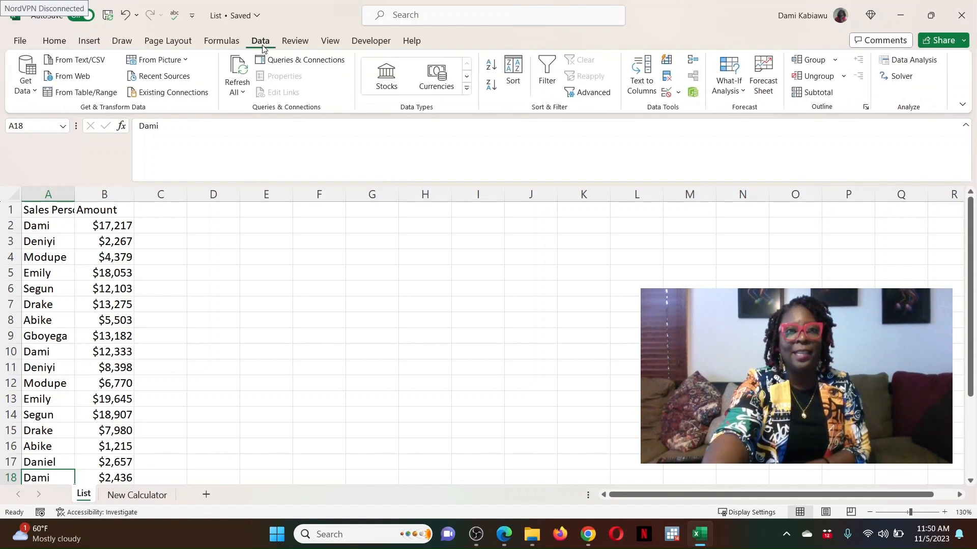
{"action": "left_click", "coordinate": [669, 93]}
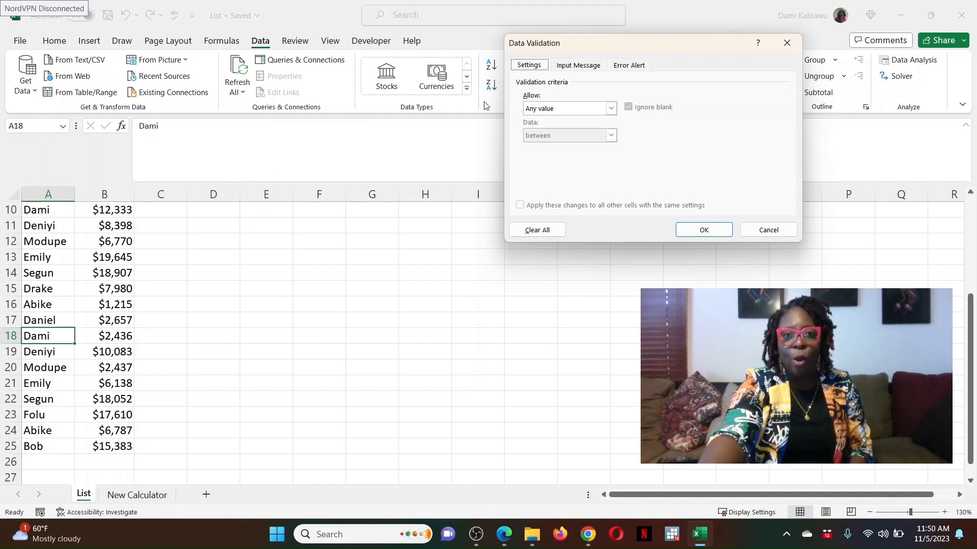
{"action": "left_click", "coordinate": [610, 109]}
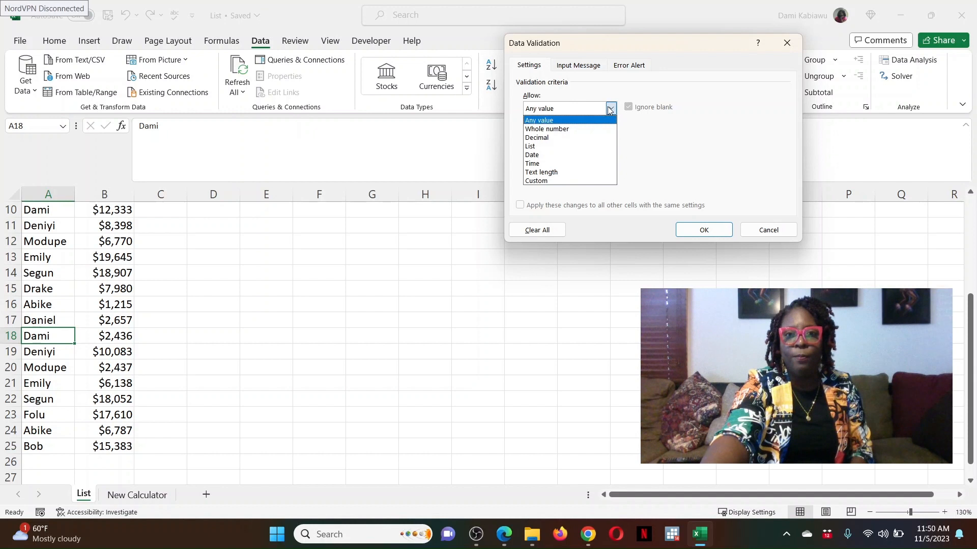
{"action": "left_click", "coordinate": [536, 147]}
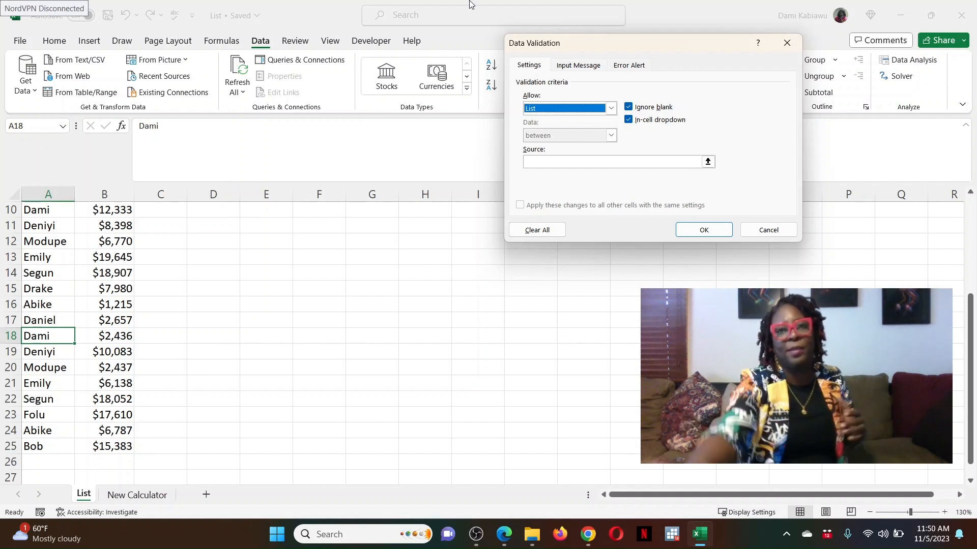
Enter Yes and No as the source items of the validation list
{"action": "left_click", "coordinate": [554, 163]}
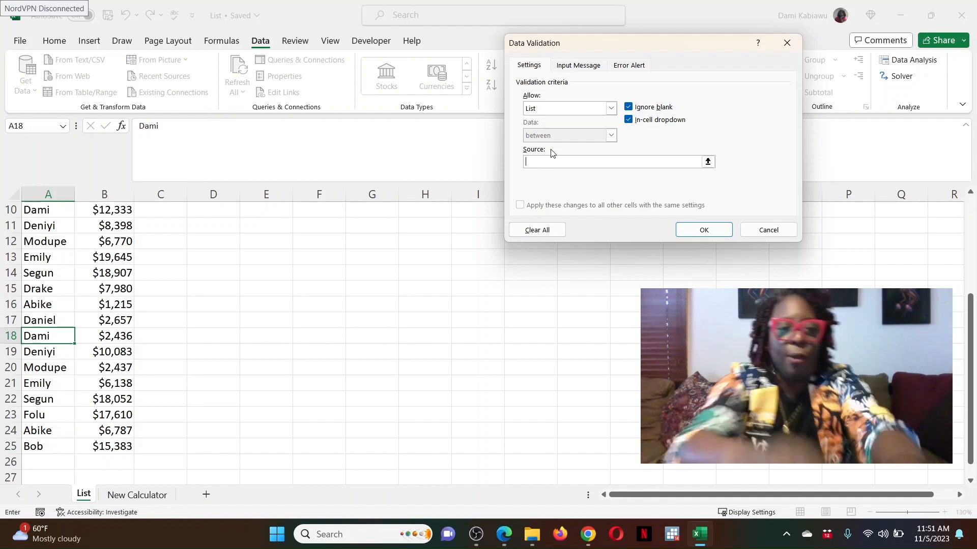
{"action": "type", "text": "Yes,"}
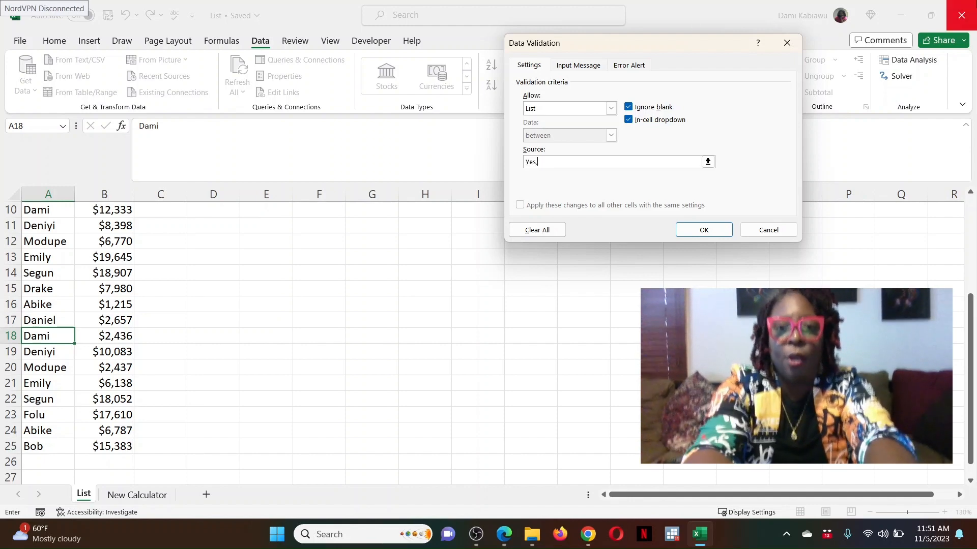
{"action": "type", "text": " No"}
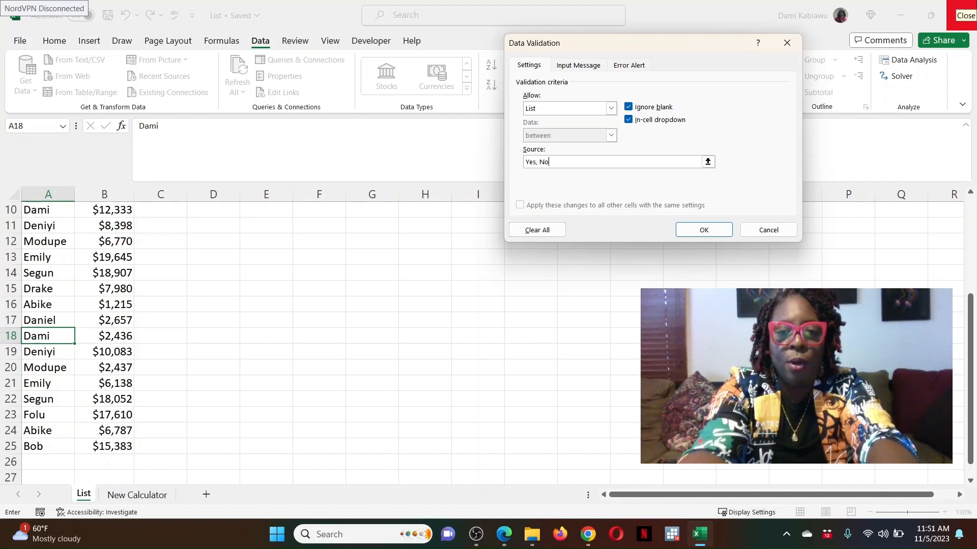
{"action": "type", "text": ","}
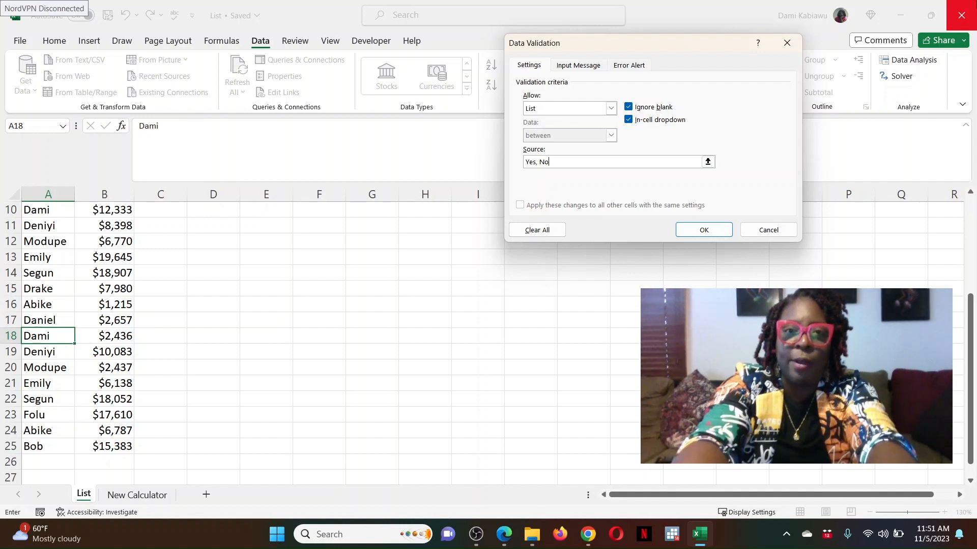
Add "Select an Option" as the first source item before Yes and No, and apply the validation to cell A18
{"action": "left_click", "coordinate": [527, 162]}
{"action": "type", "text": "A"}
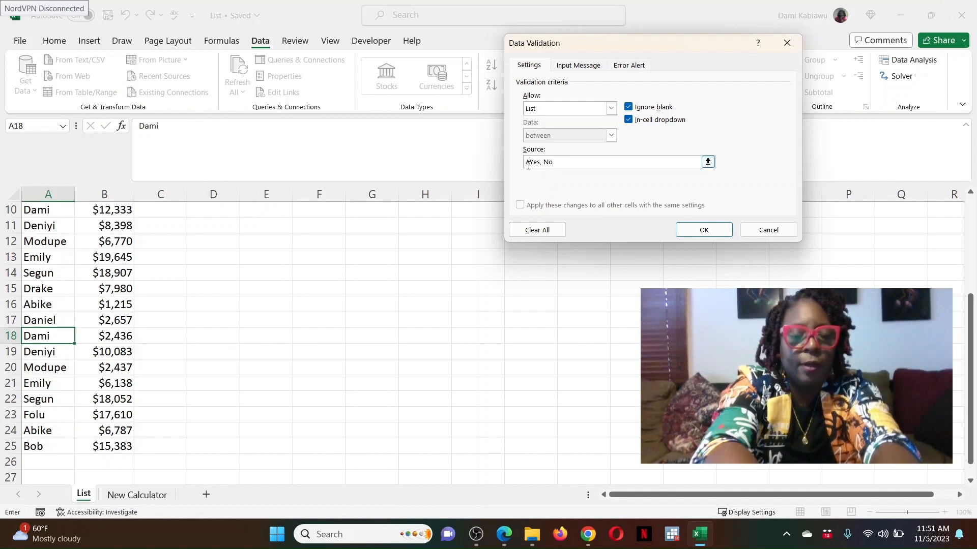
{"action": "key", "text": "BackSpace"}
{"action": "type", "text": "Sele"}
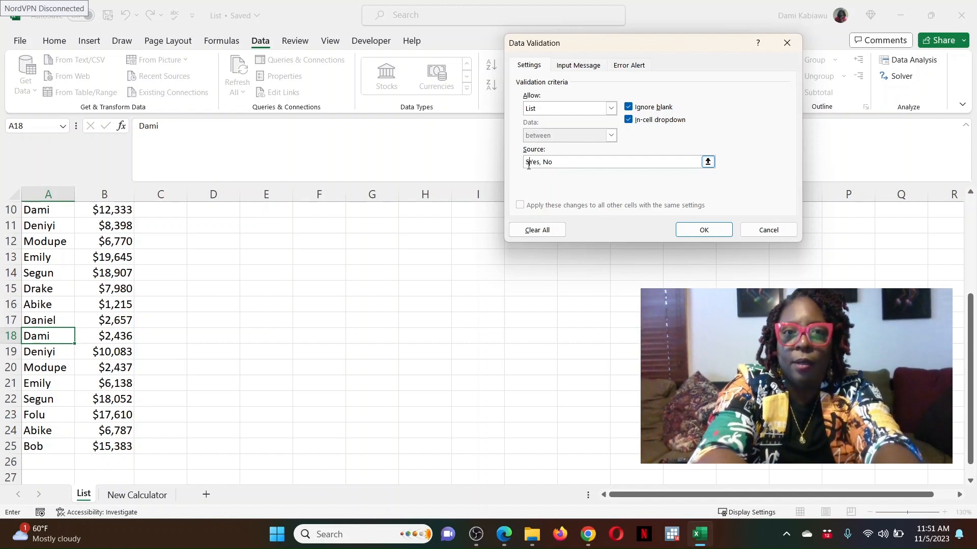
{"action": "type", "text": "ct"}
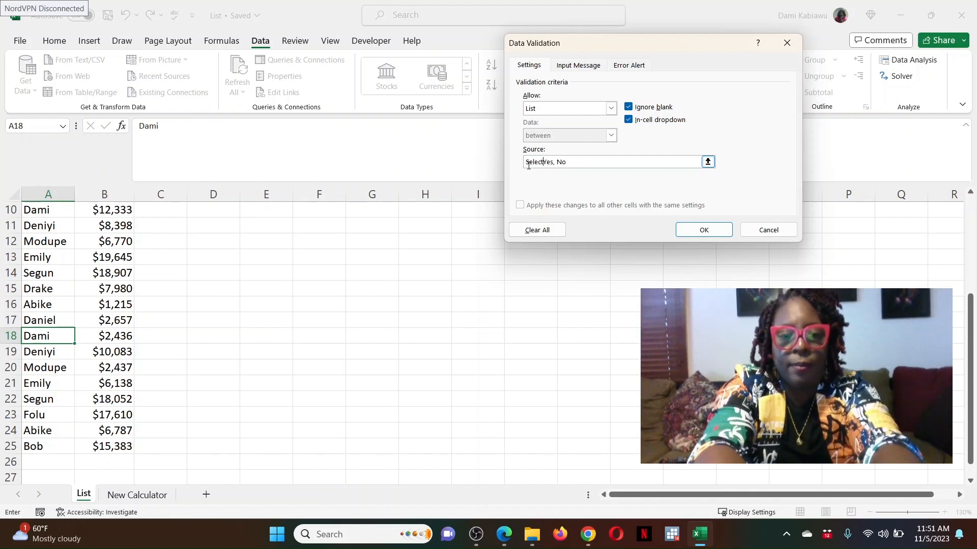
{"action": "type", "text": " an "}
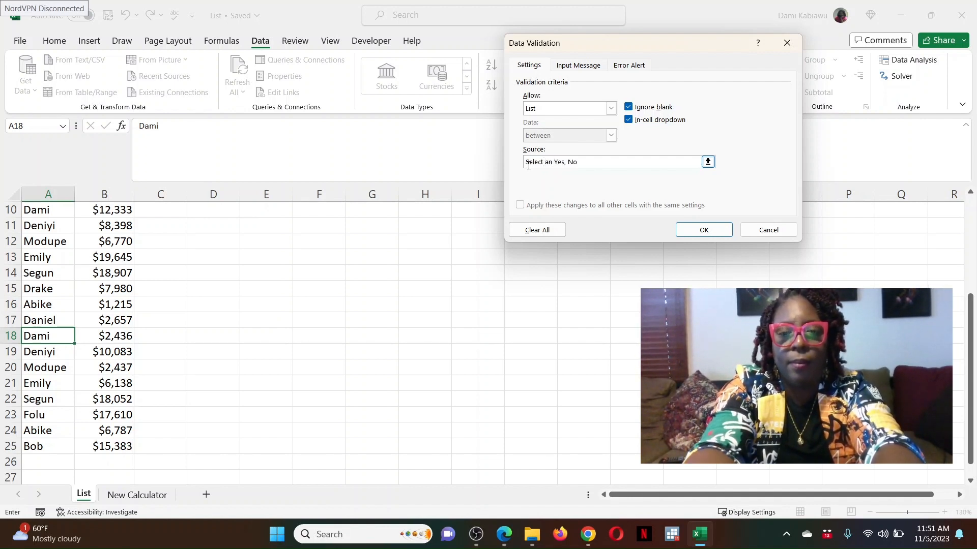
{"action": "type", "text": "Option"}
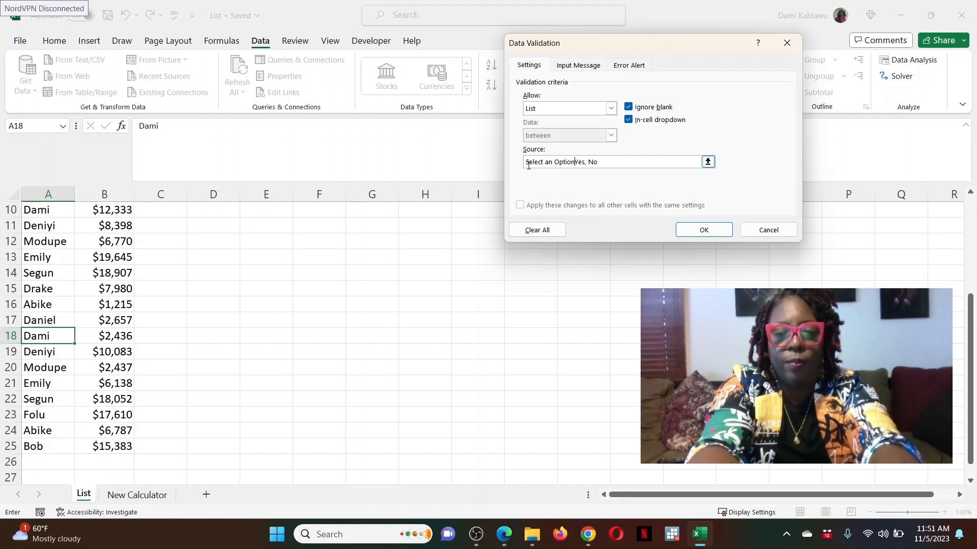
{"action": "type", "text": ","}
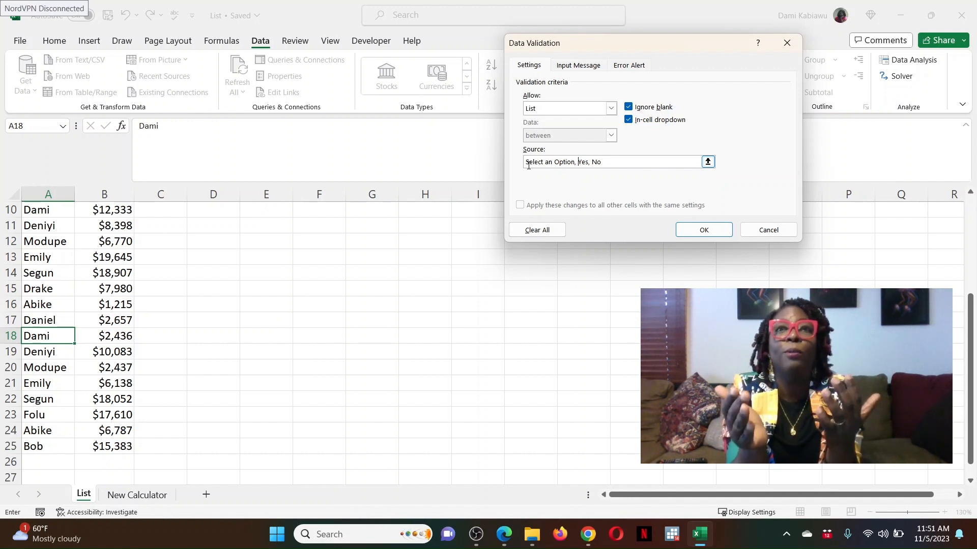
{"action": "left_click", "coordinate": [694, 232]}
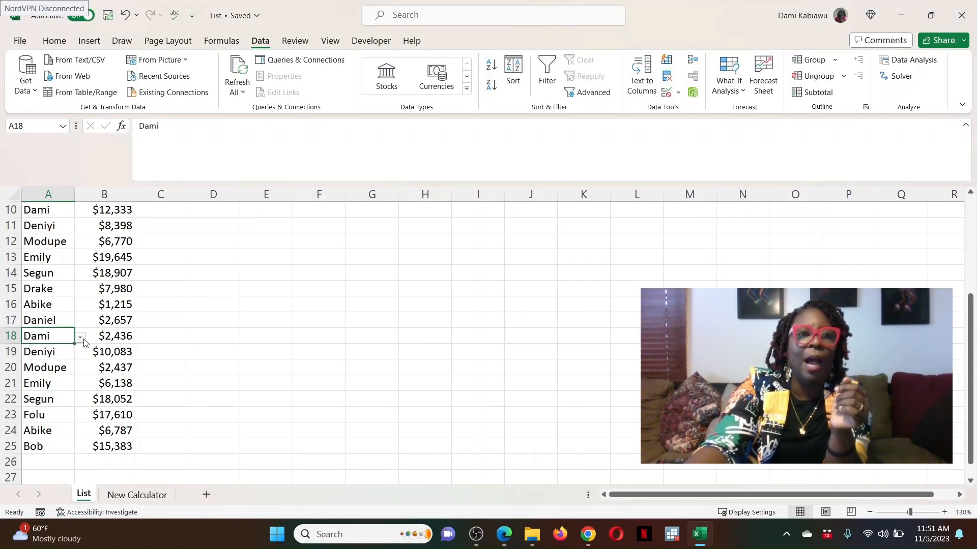
Preview the dropdown choices in cell A18 and undo its data validation
{"action": "left_click", "coordinate": [81, 339]}
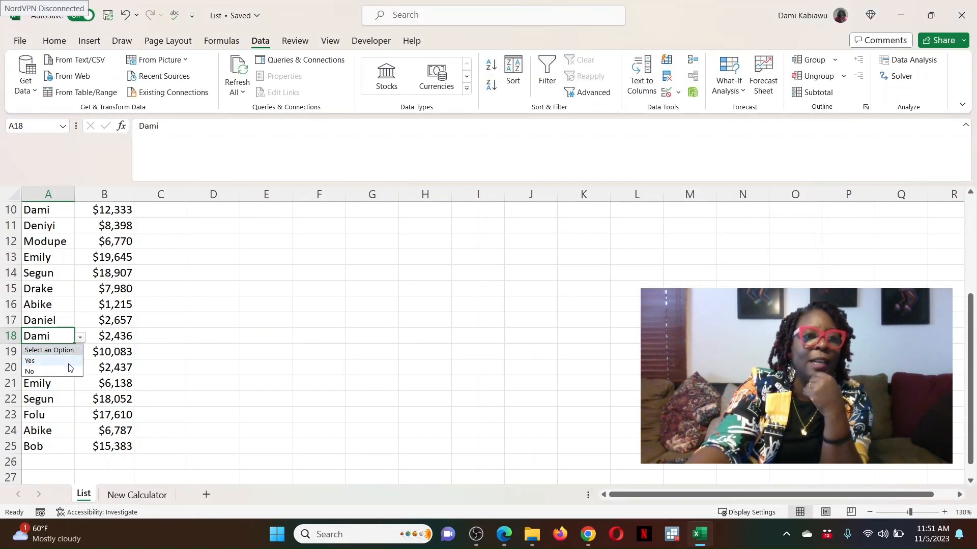
{"action": "left_click", "coordinate": [354, 273]}
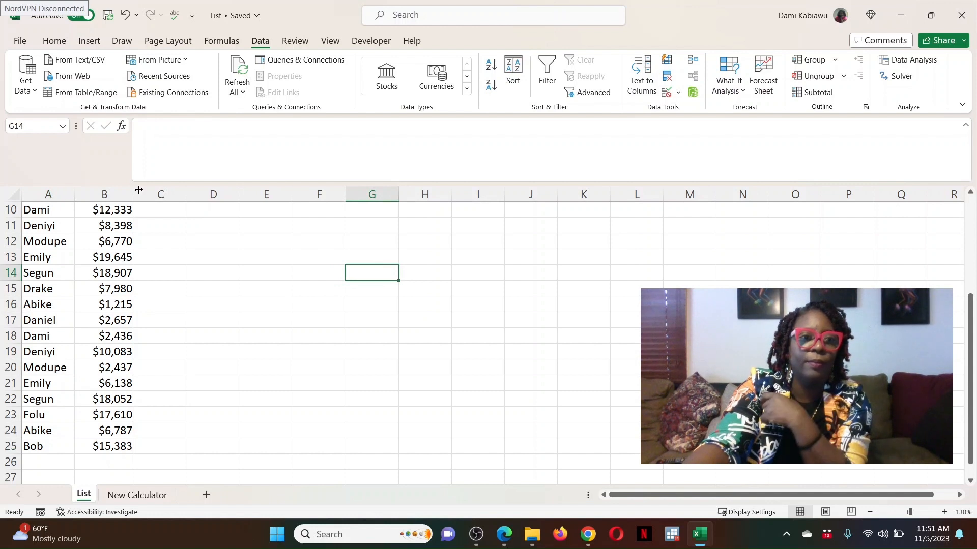
{"action": "left_click", "coordinate": [125, 15]}
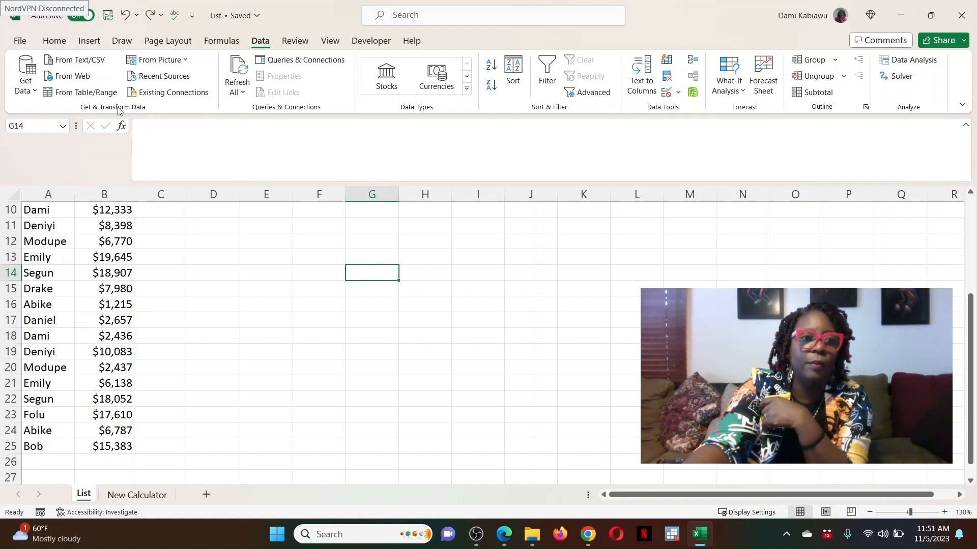
{"action": "left_click", "coordinate": [66, 338]}
{"action": "left_click", "coordinate": [43, 353]}
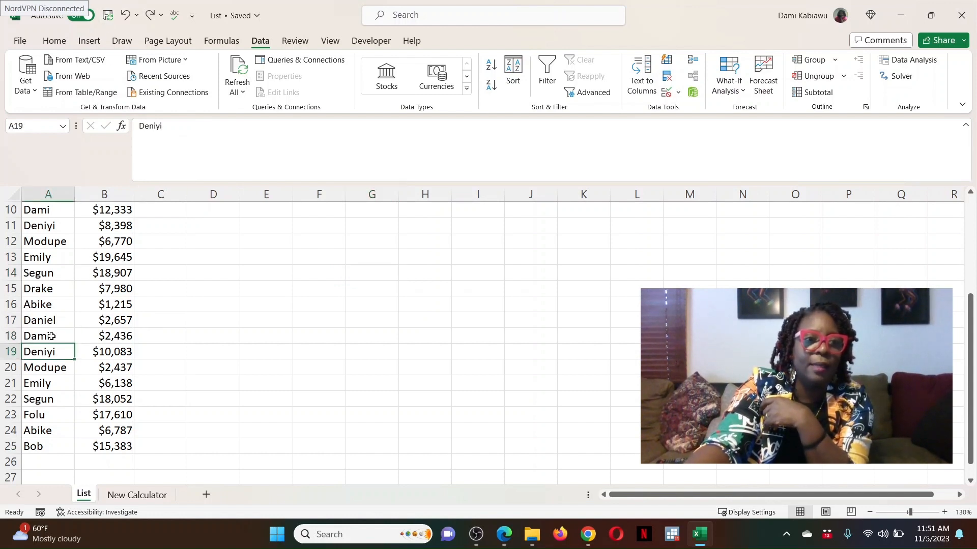
{"action": "left_click", "coordinate": [51, 336]}
Start a data validation rule on the empty cell E1 that allows only list entries
{"action": "scroll", "coordinate": [350, 203], "scroll_direction": "up", "scroll_amount": 3}
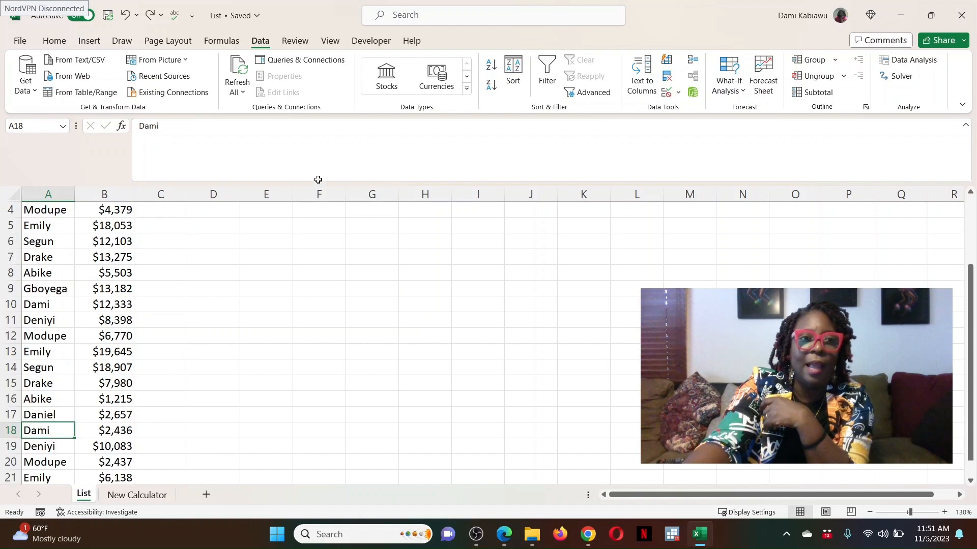
{"action": "left_click", "coordinate": [283, 206]}
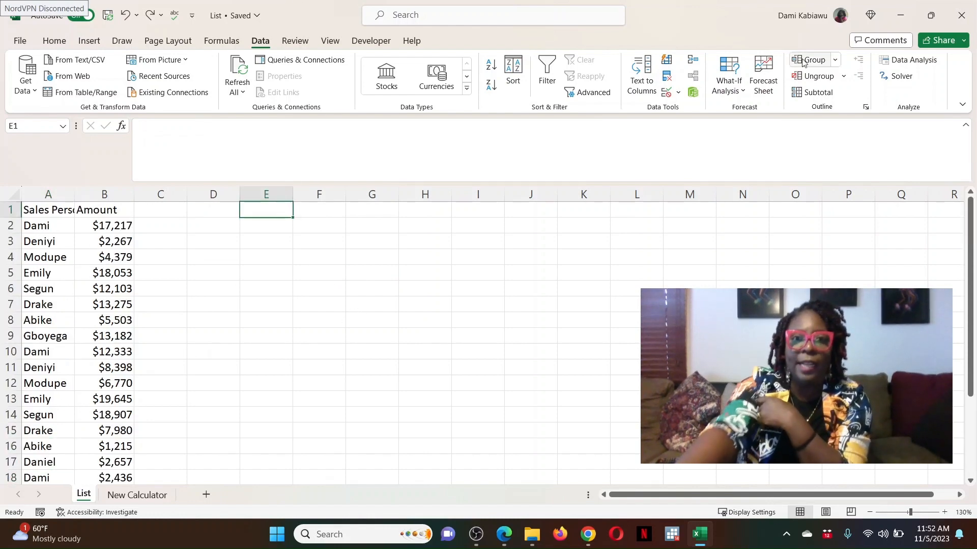
{"action": "left_click", "coordinate": [667, 92]}
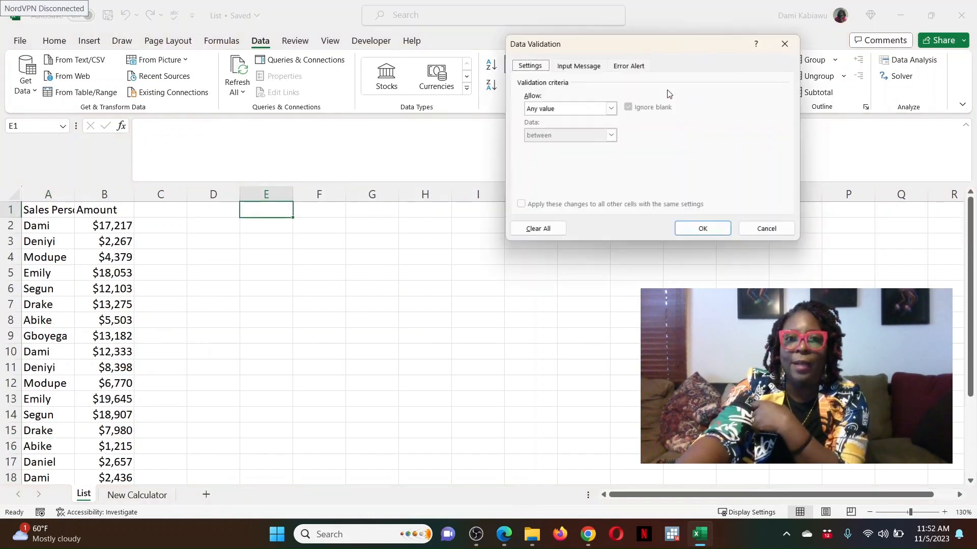
{"action": "left_click", "coordinate": [611, 108]}
{"action": "left_click", "coordinate": [562, 152]}
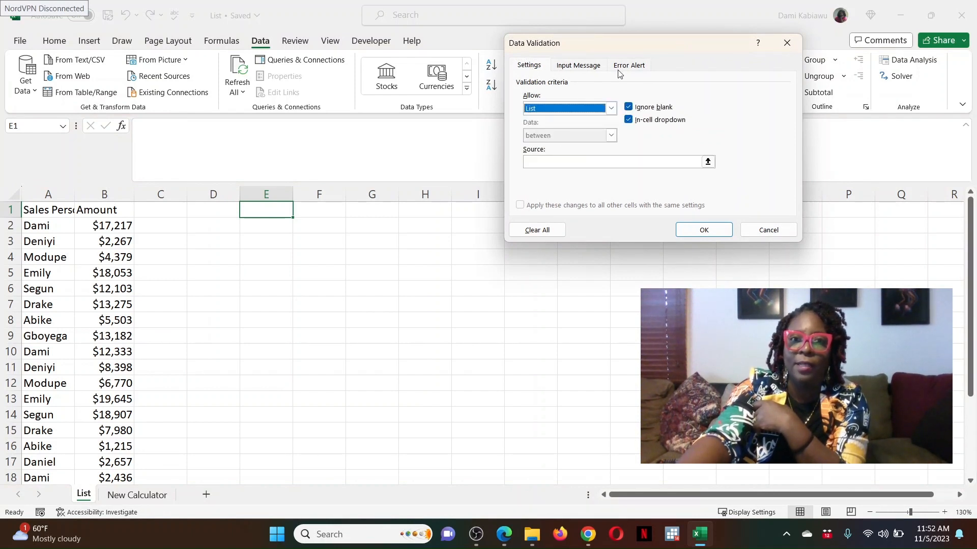
Enter "Select an Option, Yes, No" as the source of E1's validation list
{"action": "left_click", "coordinate": [685, 165]}
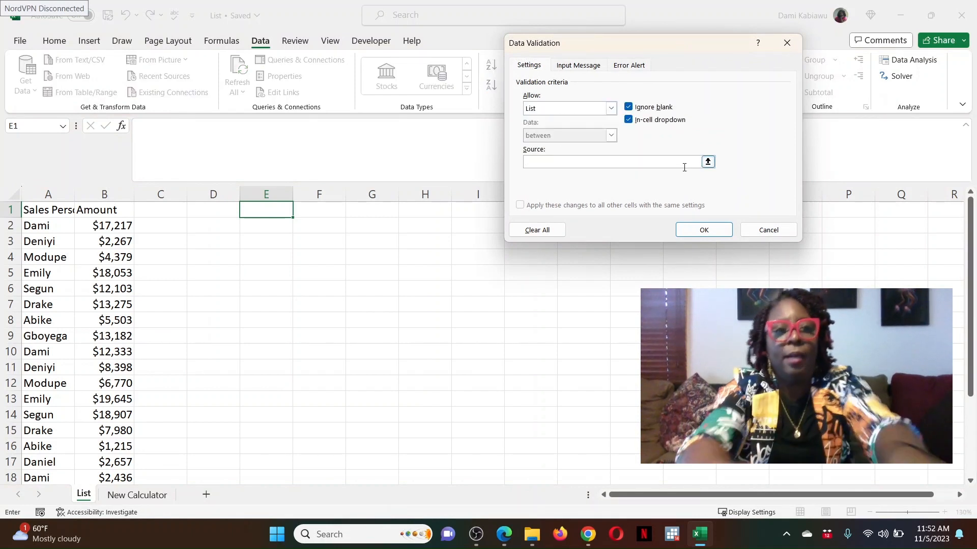
{"action": "type", "text": "Select"}
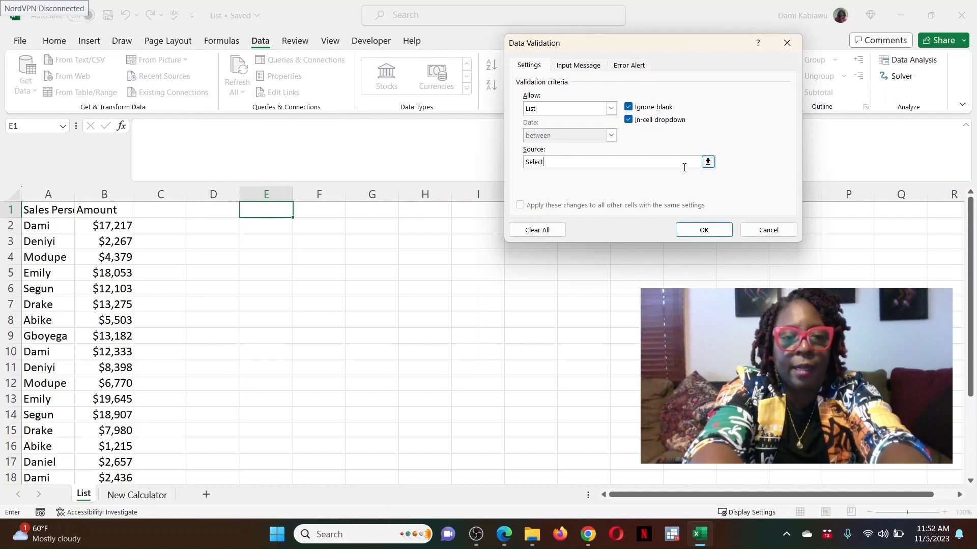
{"action": "type", "text": " an Optio"}
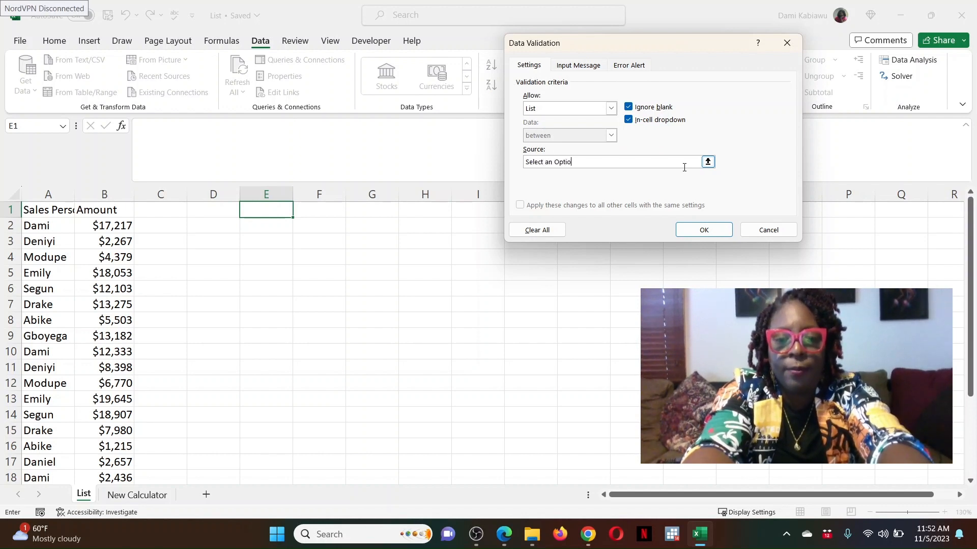
{"action": "type", "text": "n, "}
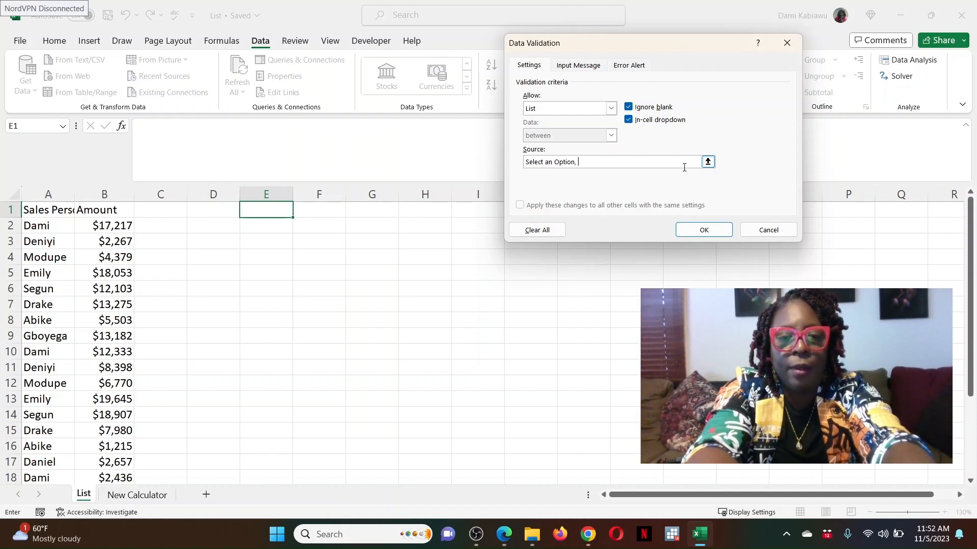
{"action": "type", "text": "Yes,"}
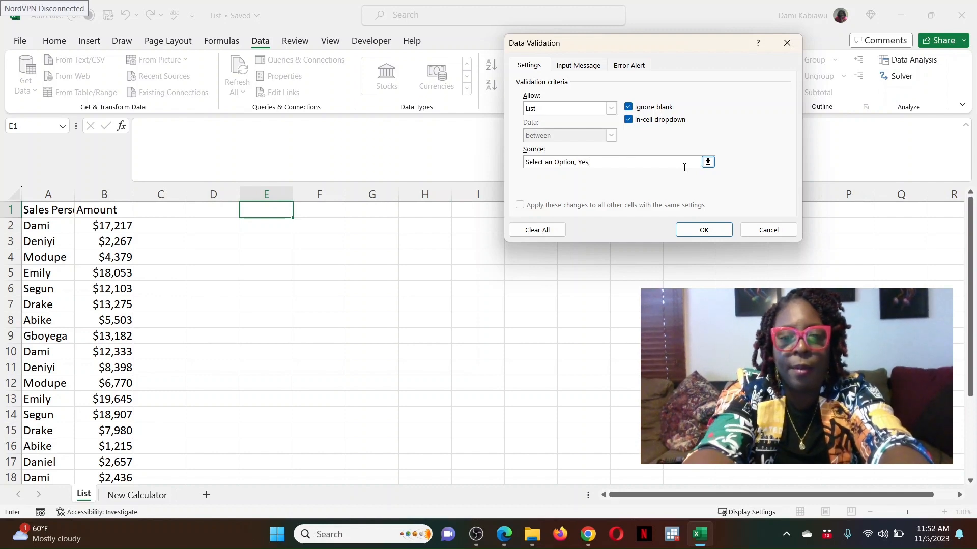
{"action": "type", "text": " No"}
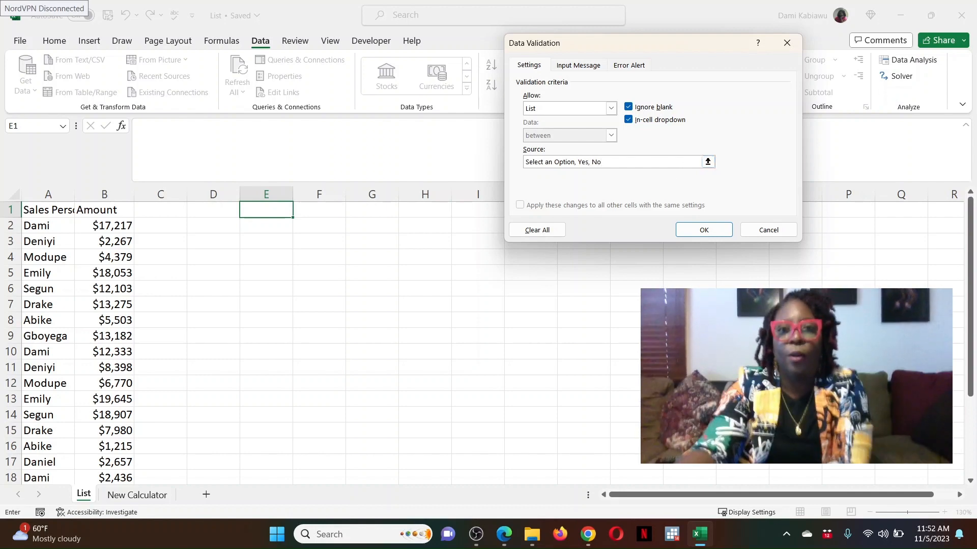
Apply the validation to E1 and choose "Select an Option" from its dropdown
{"action": "left_click", "coordinate": [703, 230]}
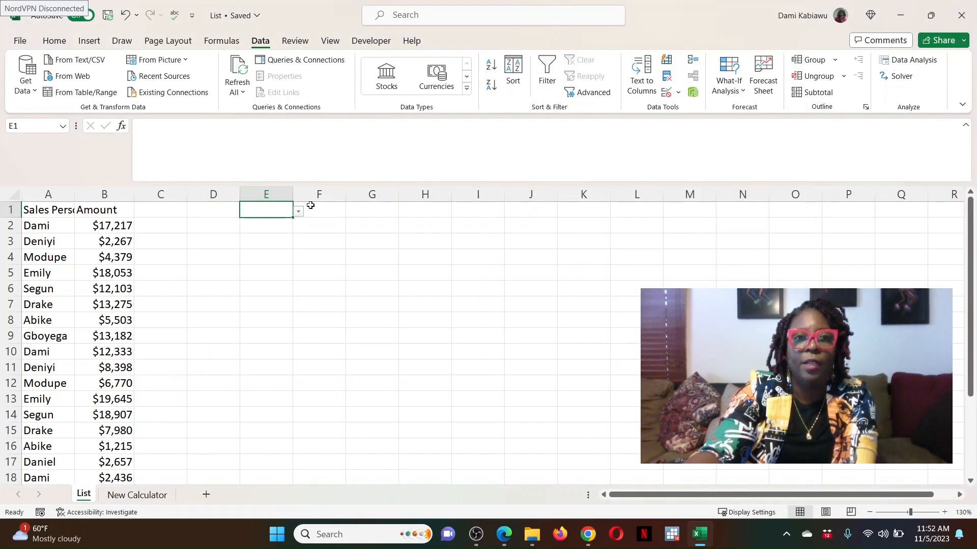
{"action": "left_click", "coordinate": [299, 211]}
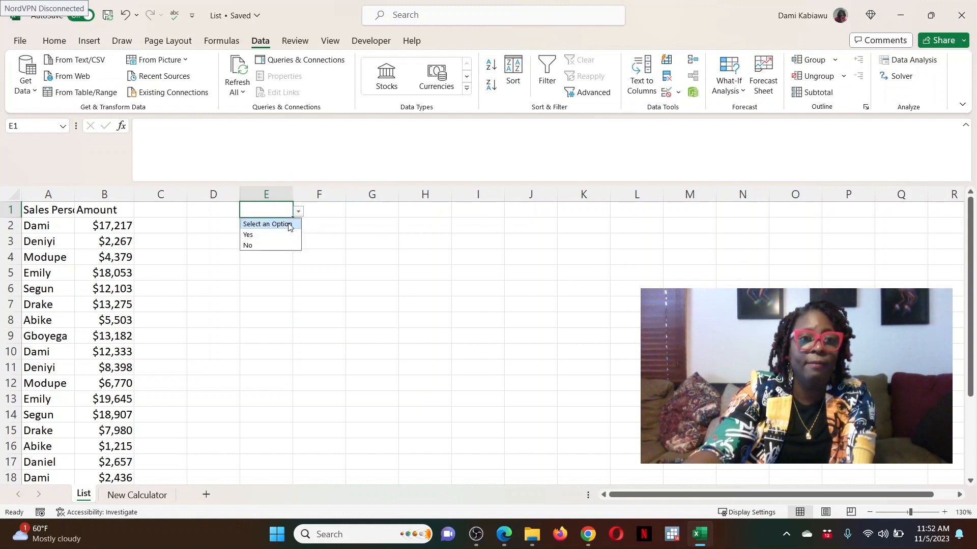
{"action": "left_click", "coordinate": [290, 225]}
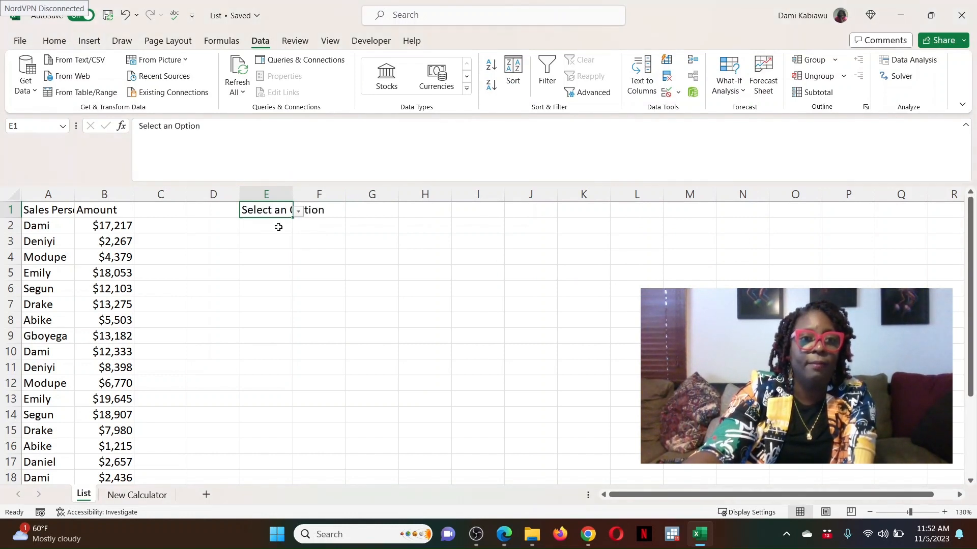
Fit column E to its contents and test E1's dropdown by choosing Yes, followed by No
{"action": "double_click", "coordinate": [297, 194]}
{"action": "left_click", "coordinate": [335, 214]}
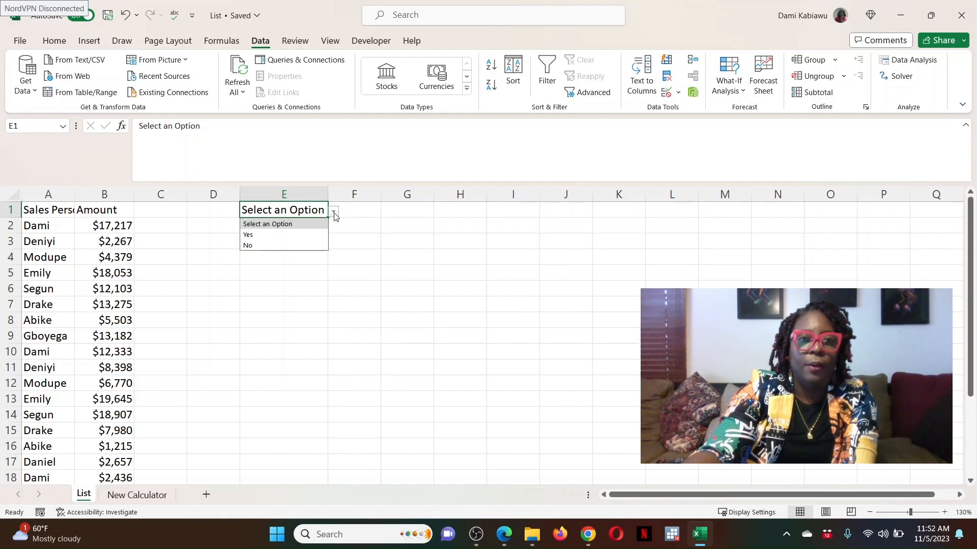
{"action": "left_click", "coordinate": [298, 234]}
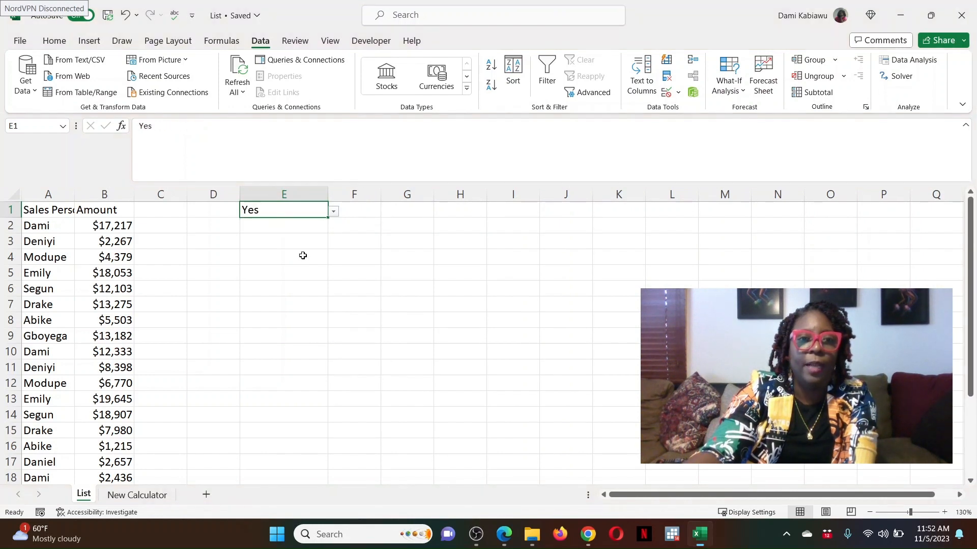
{"action": "left_click", "coordinate": [335, 213]}
{"action": "left_click", "coordinate": [288, 246]}
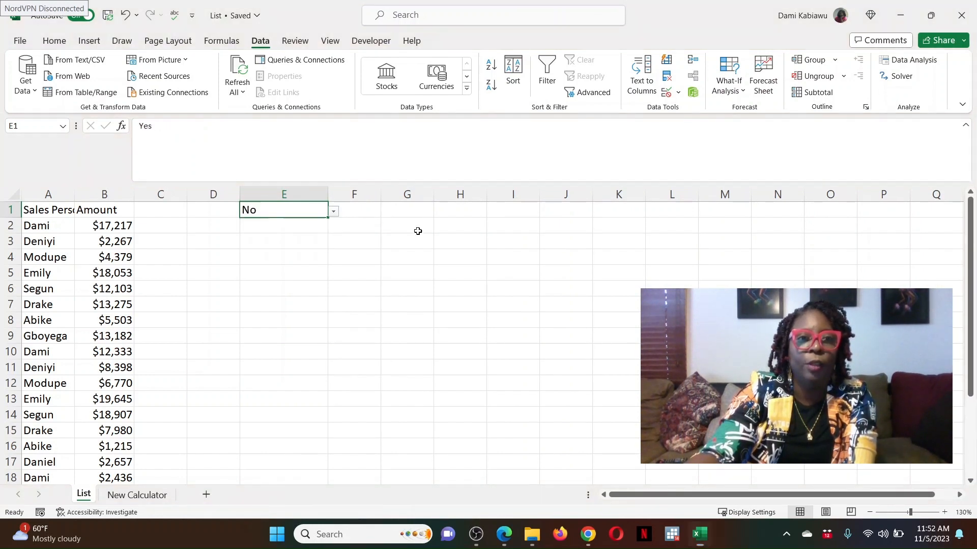
{"action": "left_click", "coordinate": [342, 242]}
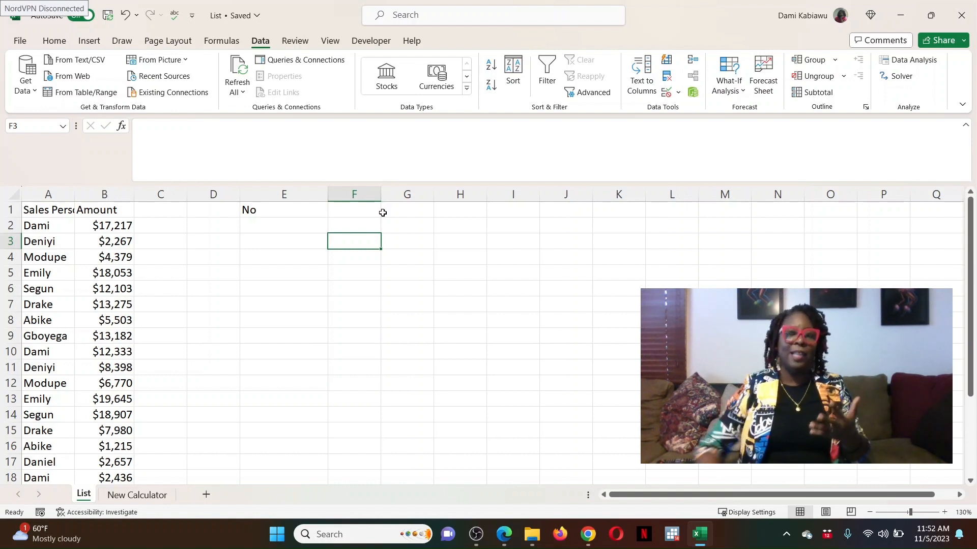
Format cell E1 with a yellow fill, a border around the cell and horizontally centred text
{"action": "left_click", "coordinate": [317, 209]}
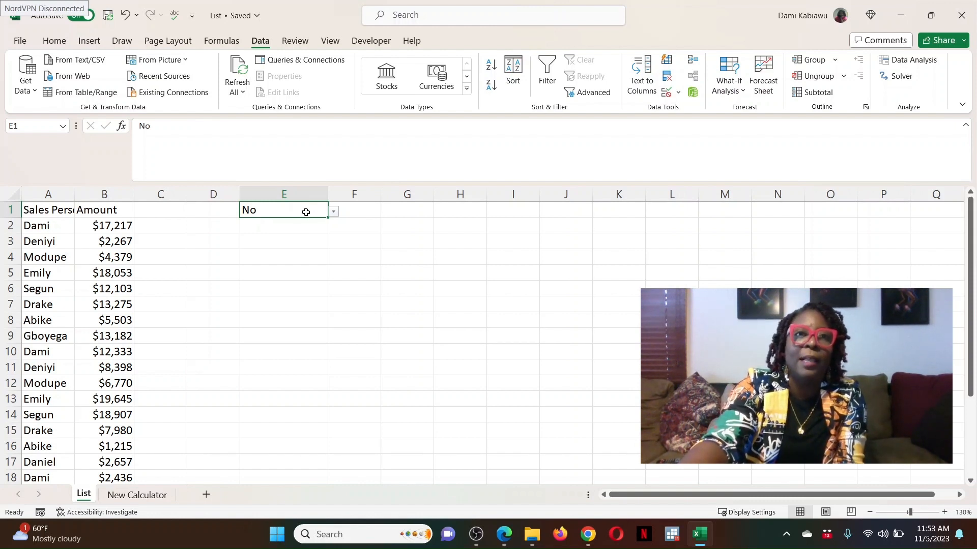
{"action": "left_click", "coordinate": [55, 41]}
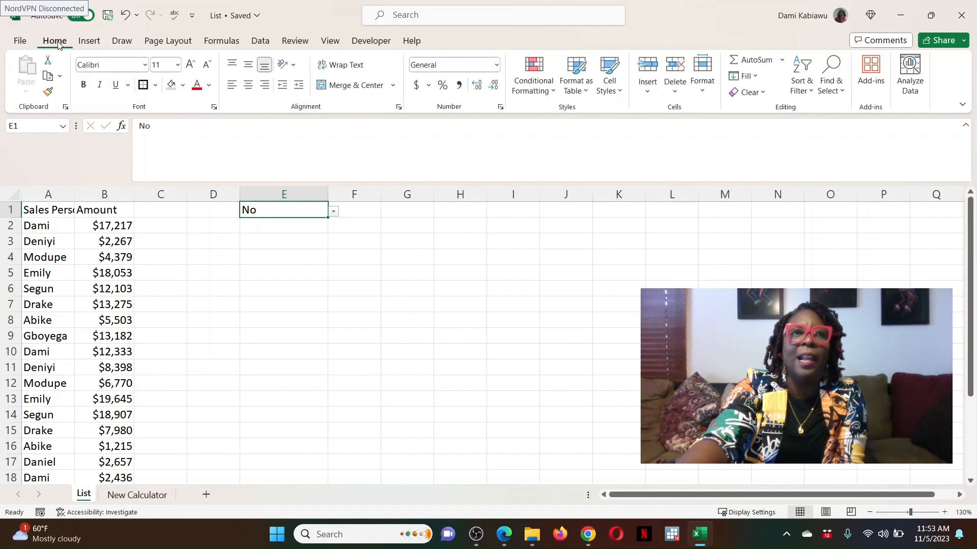
{"action": "left_click", "coordinate": [183, 85]}
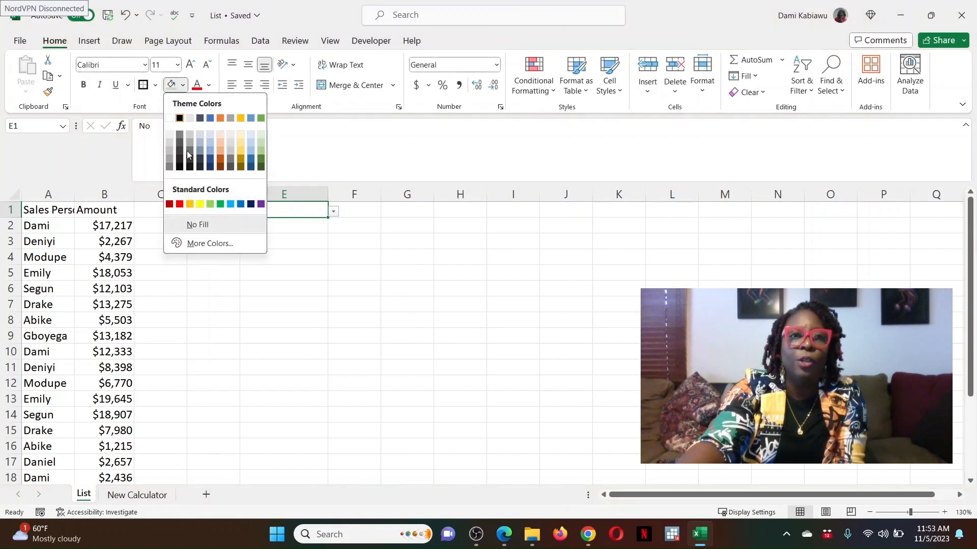
{"action": "left_click", "coordinate": [200, 204]}
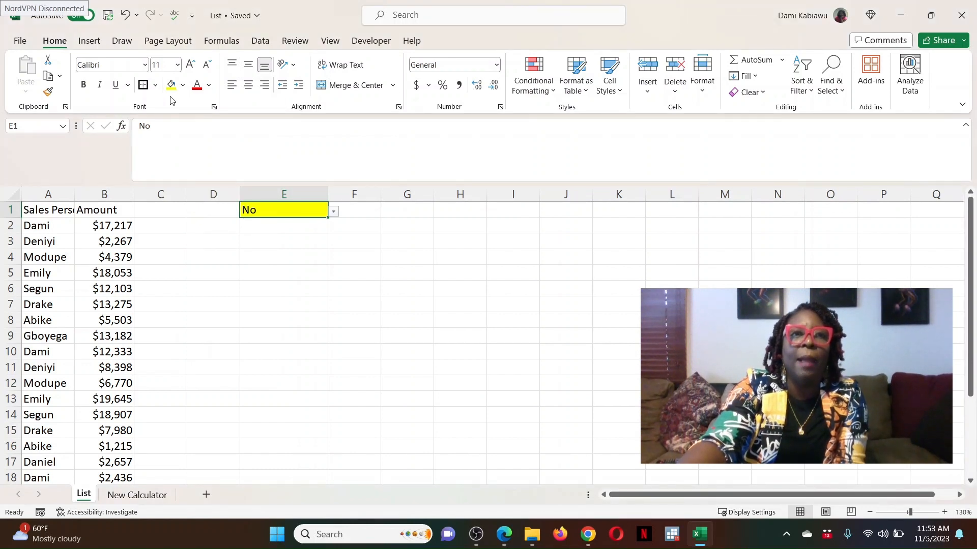
{"action": "left_click", "coordinate": [143, 86]}
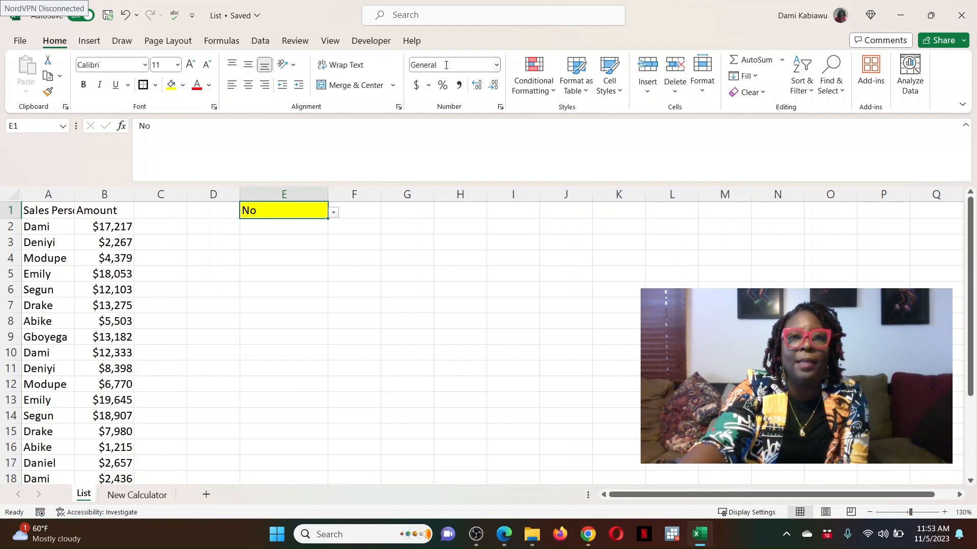
{"action": "left_click", "coordinate": [246, 87]}
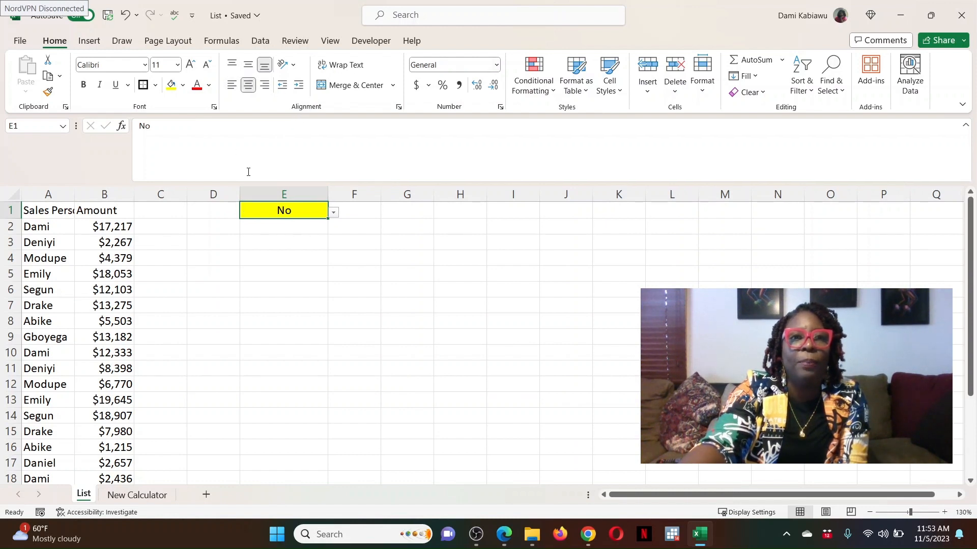
Widen column D and enter the label "Select Yes of No>>>>>>" in cell D1
{"action": "left_click", "coordinate": [215, 214]}
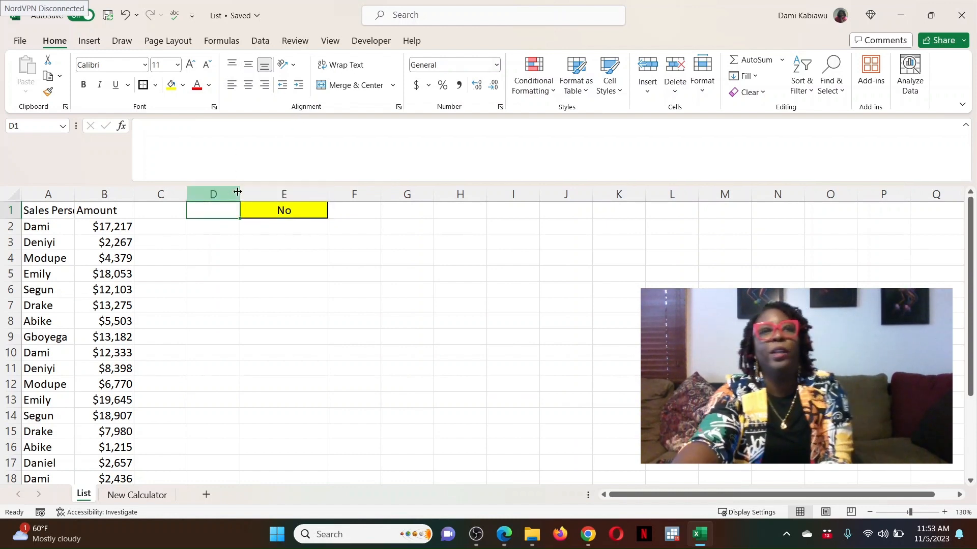
{"action": "left_click_drag", "start_coordinate": [239, 192], "coordinate": [327, 189]}
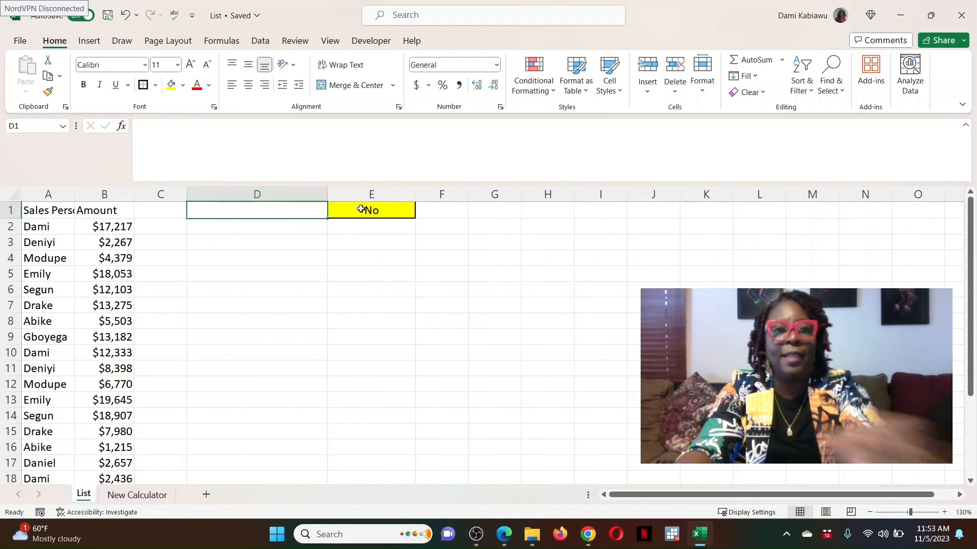
{"action": "type", "text": "Sele"}
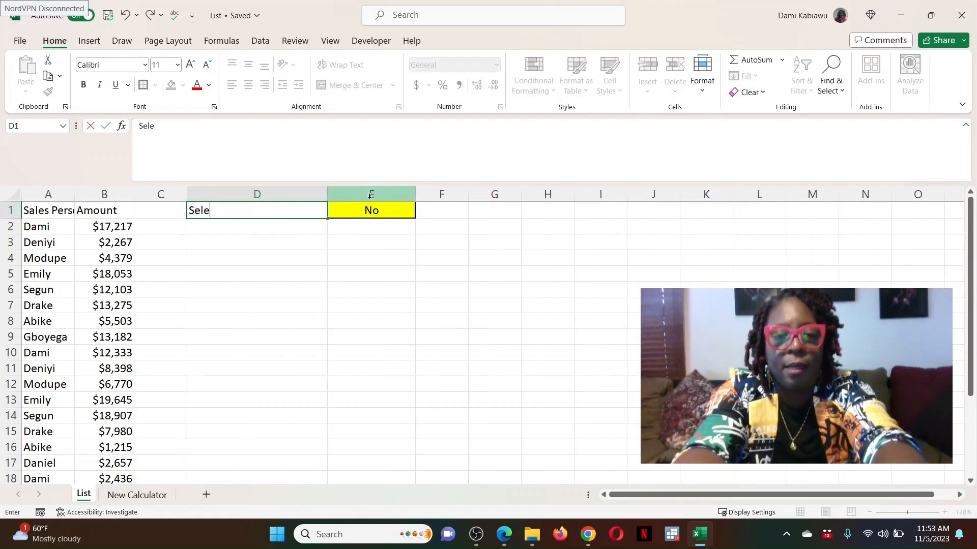
{"action": "type", "text": "ct Y"}
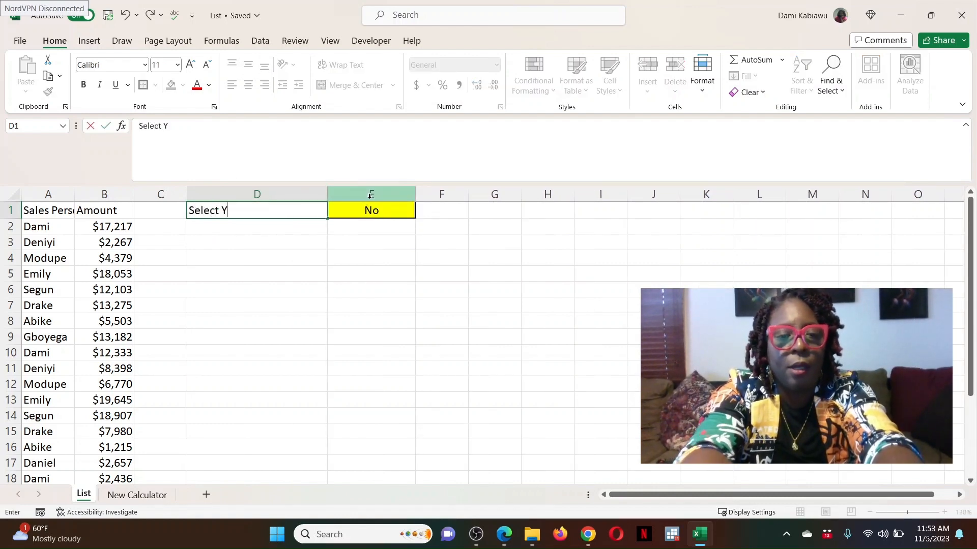
{"action": "type", "text": "es of"}
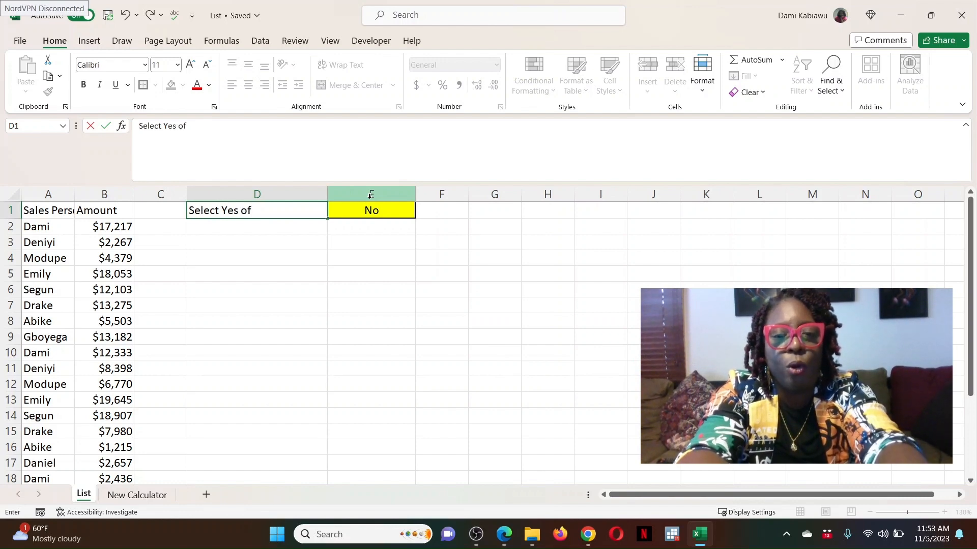
{"action": "type", "text": " No>>>>>>"}
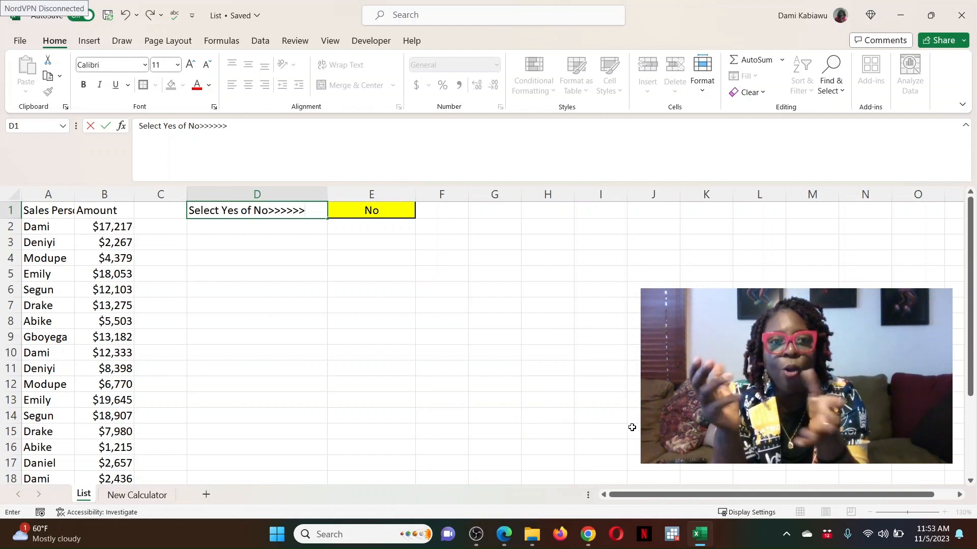
Choose Yes from the dropdown in the yellow cell E1 and leave the cell
{"action": "left_click", "coordinate": [384, 210]}
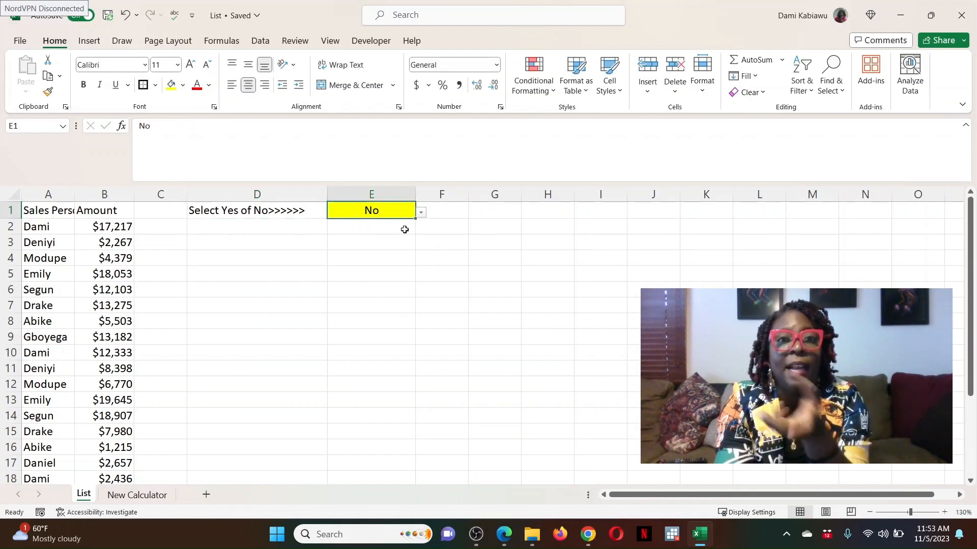
{"action": "left_click", "coordinate": [425, 210]}
{"action": "left_click", "coordinate": [407, 214]}
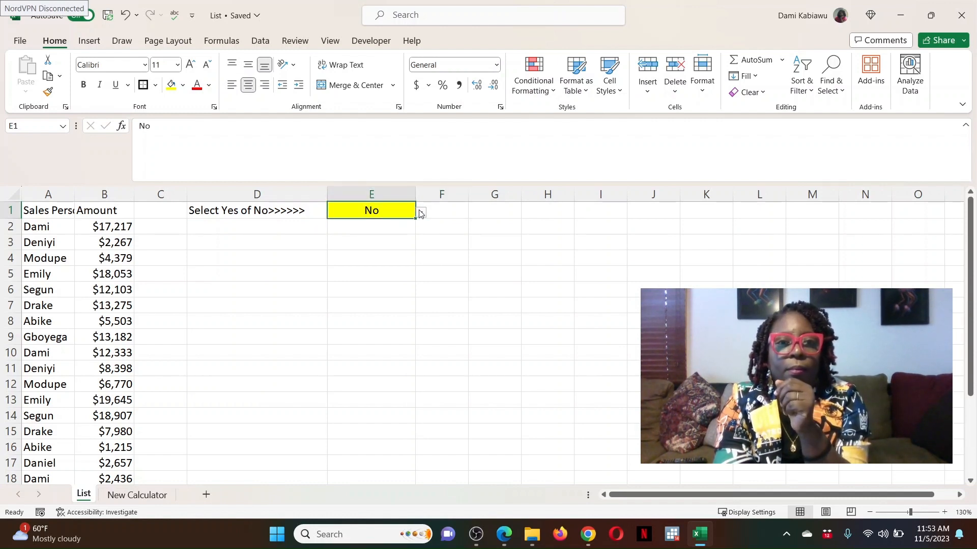
{"action": "left_click", "coordinate": [421, 212]}
{"action": "left_click", "coordinate": [368, 236]}
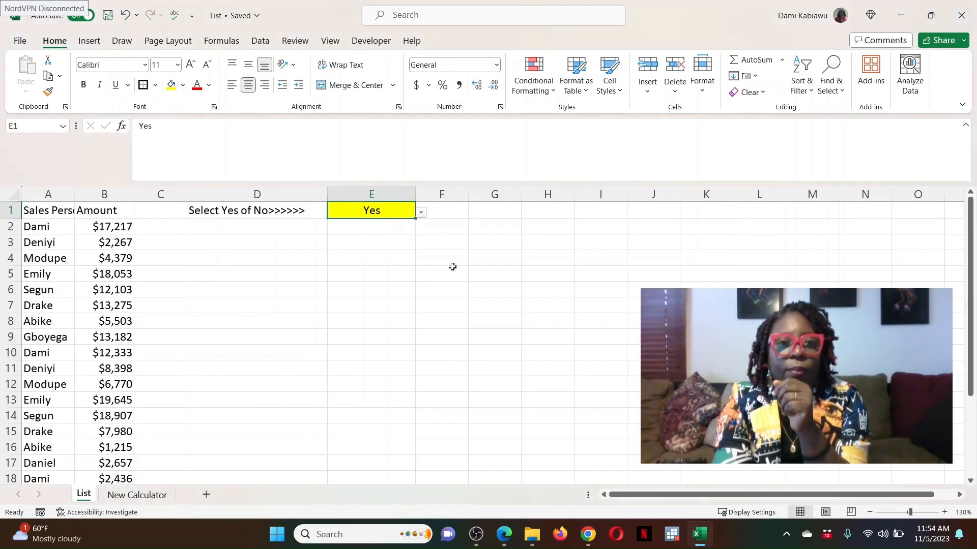
{"action": "left_click", "coordinate": [452, 267]}
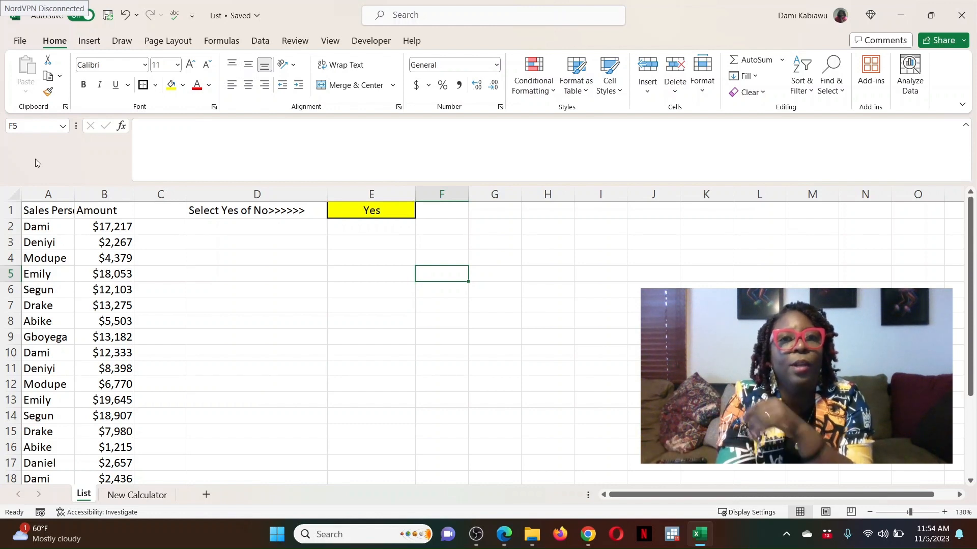
Enter the label "Select Sales Person" in cell D3 and move on to cell E3
{"action": "left_click", "coordinate": [48, 194]}
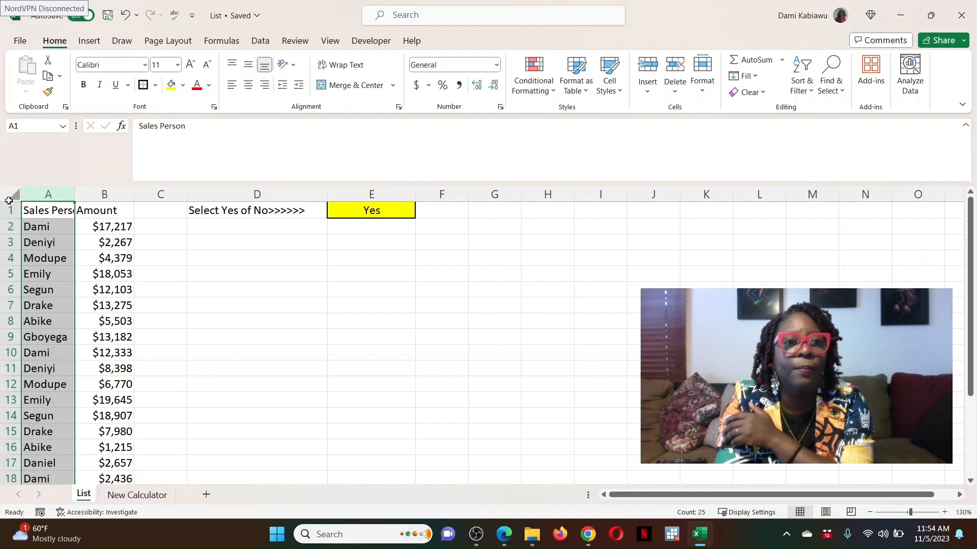
{"action": "left_click", "coordinate": [309, 245]}
{"action": "type", "text": "S"}
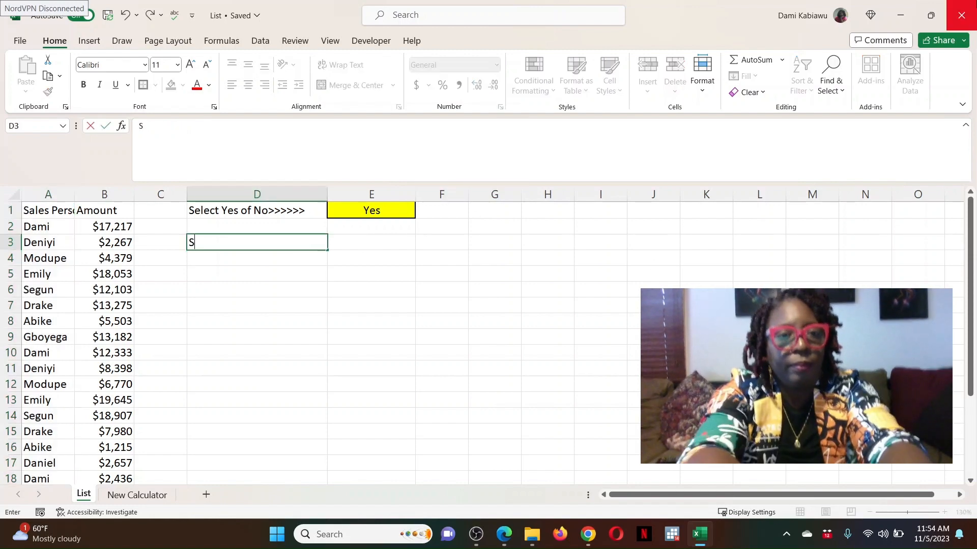
{"action": "type", "text": "elect"}
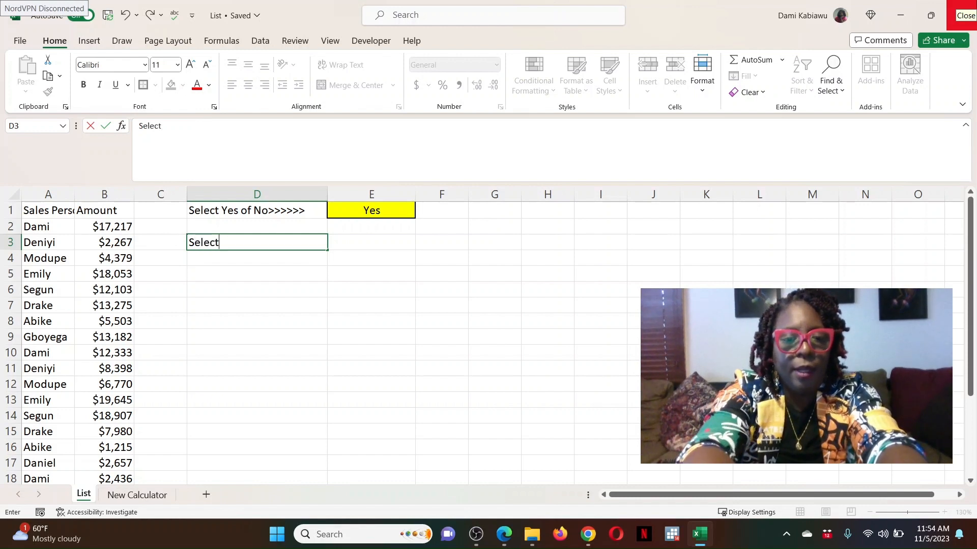
{"action": "type", "text": " Sle"}
{"action": "key", "text": "BackSpace"}
{"action": "key", "text": "BackSpace"}
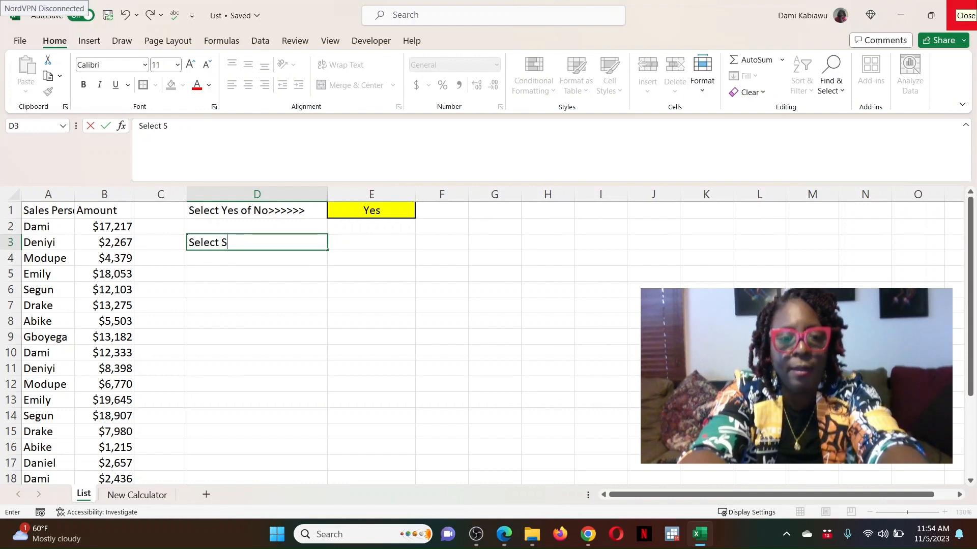
{"action": "type", "text": "ales "}
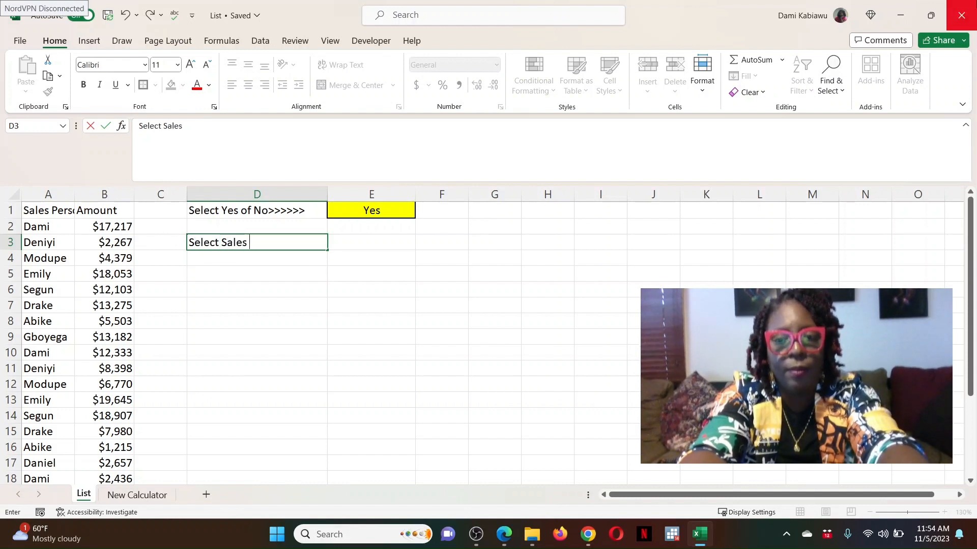
{"action": "type", "text": "Person"}
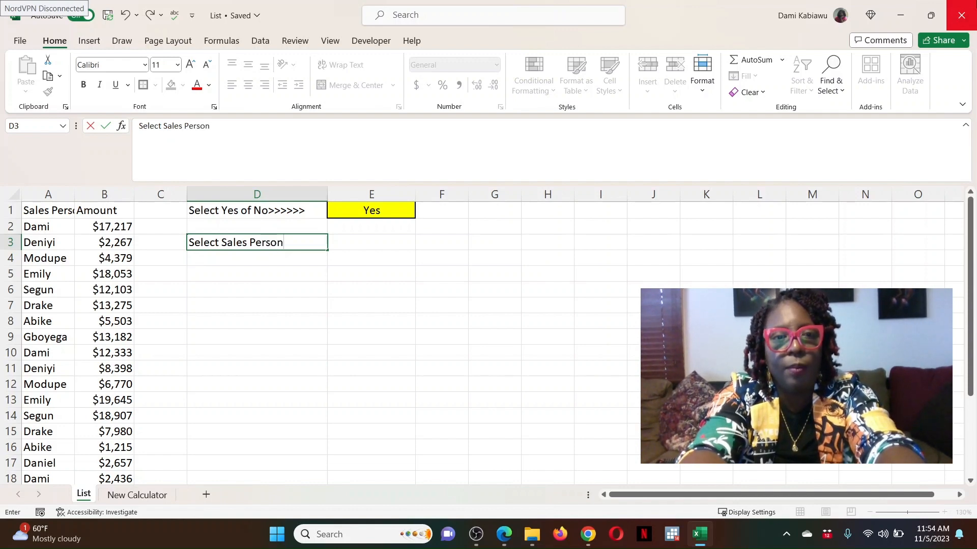
{"action": "key", "text": "Tab"}
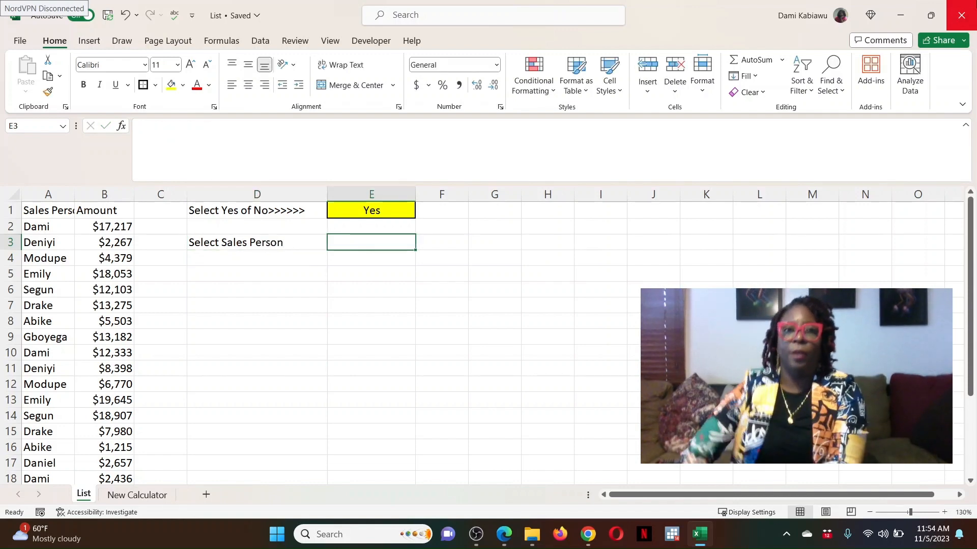
Start a data validation rule on cell E3 that allows a list, ready for its source
{"action": "left_click", "coordinate": [260, 45]}
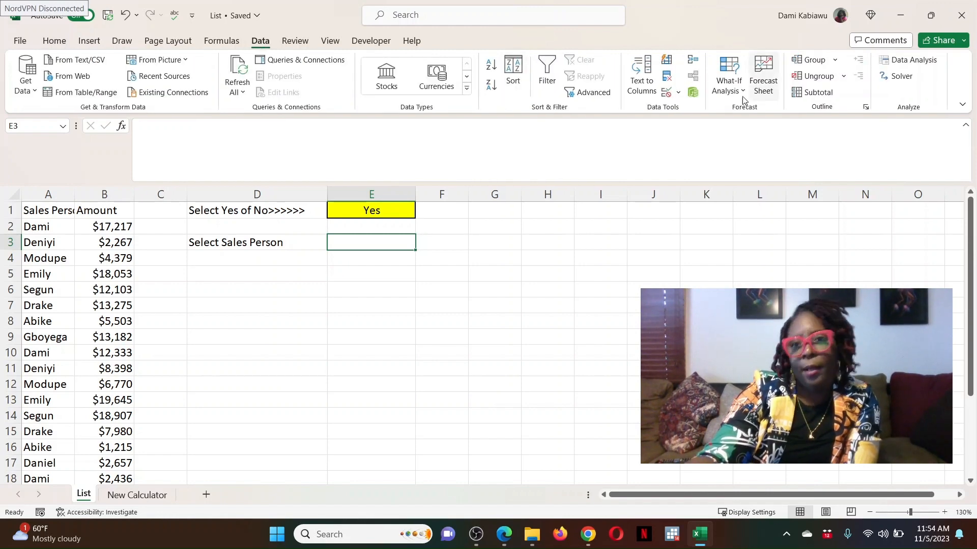
{"action": "left_click", "coordinate": [678, 92]}
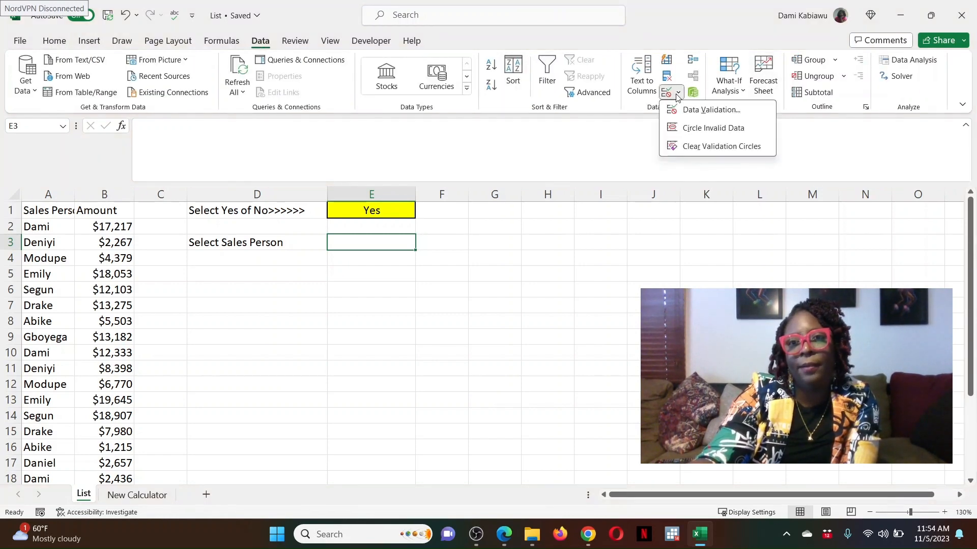
{"action": "left_click", "coordinate": [700, 115]}
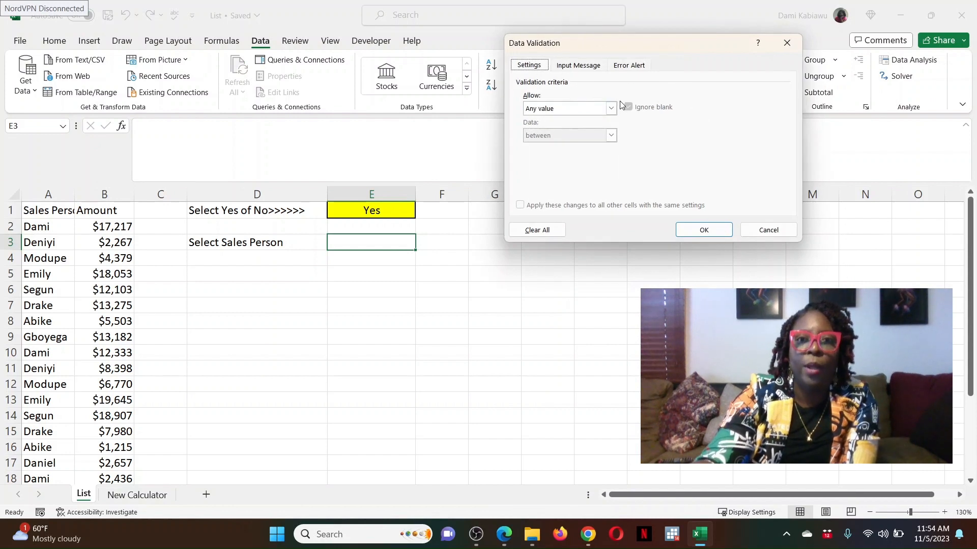
{"action": "left_click", "coordinate": [612, 108]}
{"action": "left_click", "coordinate": [549, 147]}
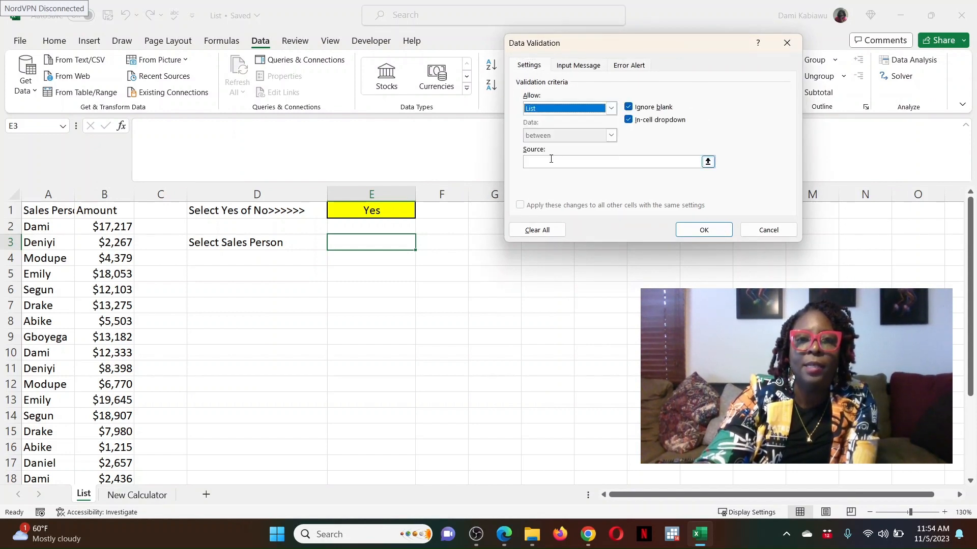
{"action": "left_click", "coordinate": [551, 161]}
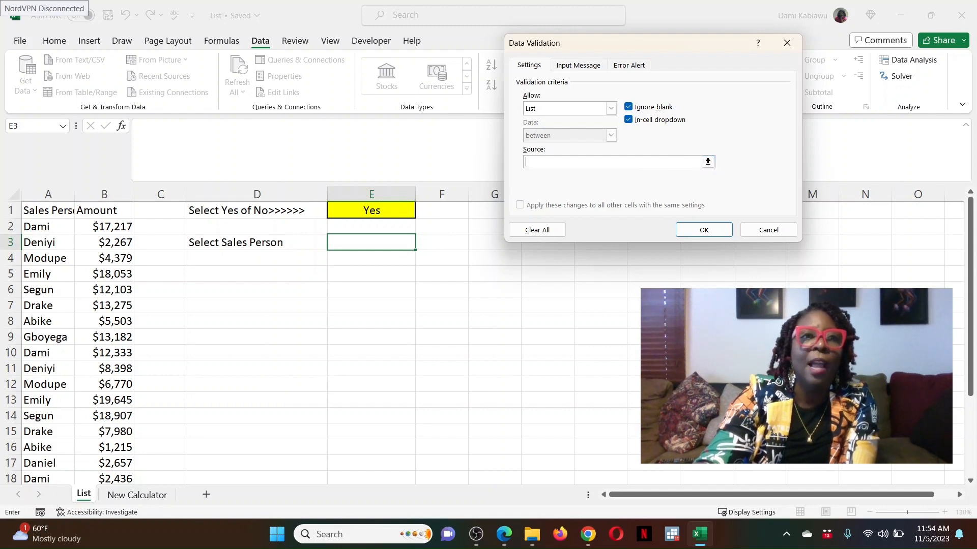
Use the whole of column A as the list source, apply the validation to E3 and open its dropdown choices
{"action": "left_click", "coordinate": [38, 191]}
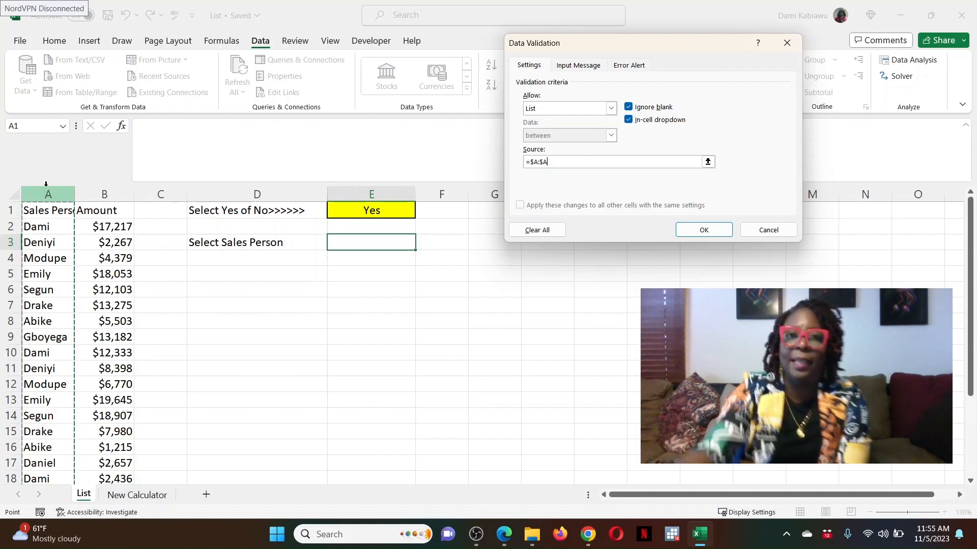
{"action": "left_click", "coordinate": [702, 231]}
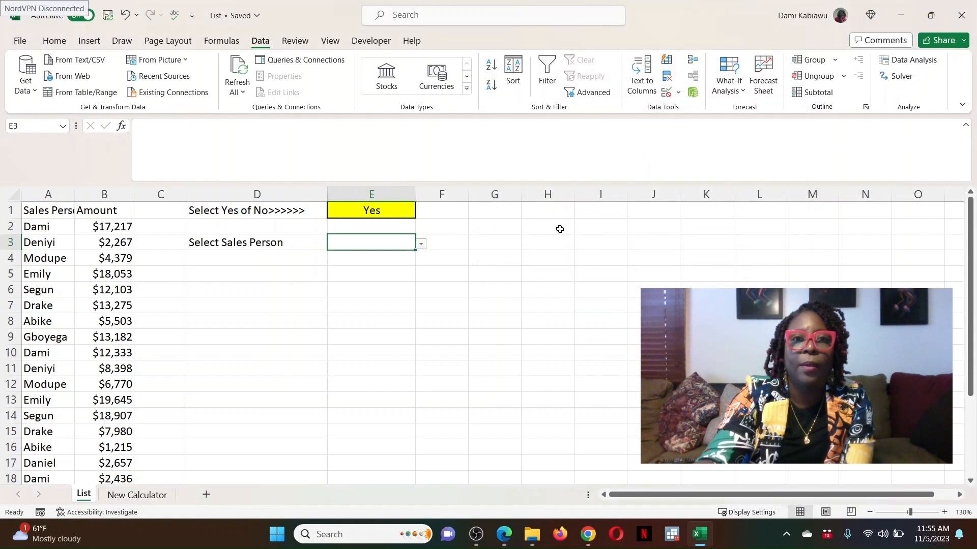
{"action": "left_click", "coordinate": [422, 245]}
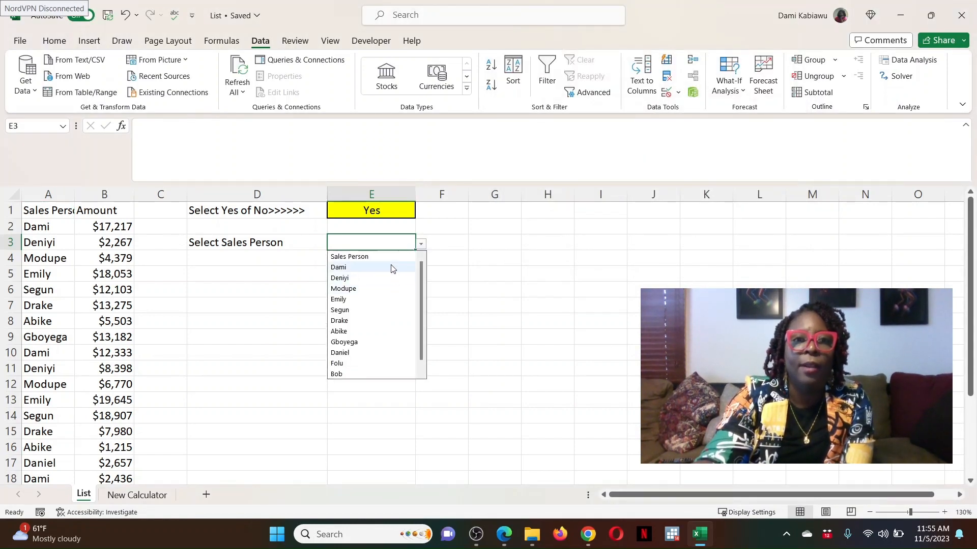
Try the Sales Person header entry in E3's dropdown, and replace it with the first sales person's name from the list
{"action": "left_click", "coordinate": [377, 257]}
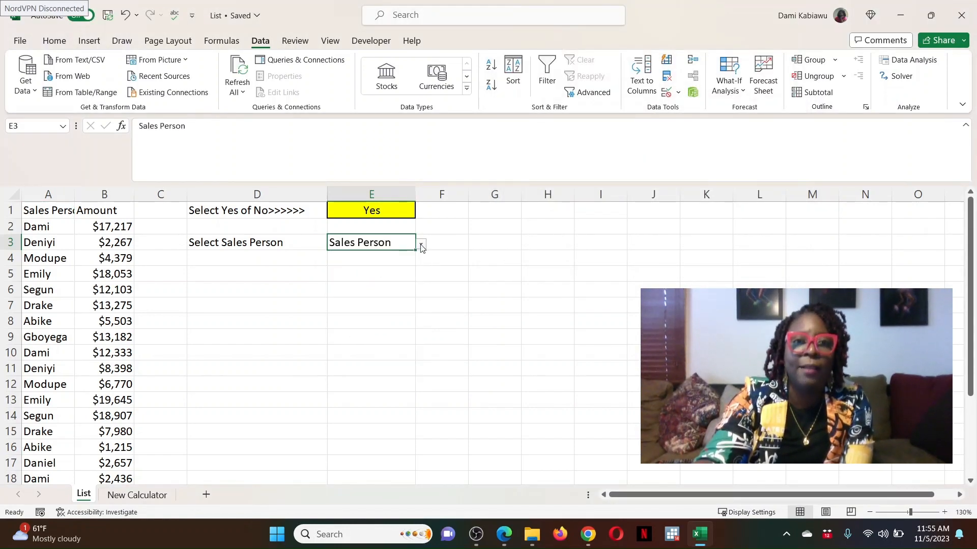
{"action": "left_click", "coordinate": [422, 245]}
{"action": "scroll", "coordinate": [374, 295], "scroll_direction": "down", "scroll_amount": 1}
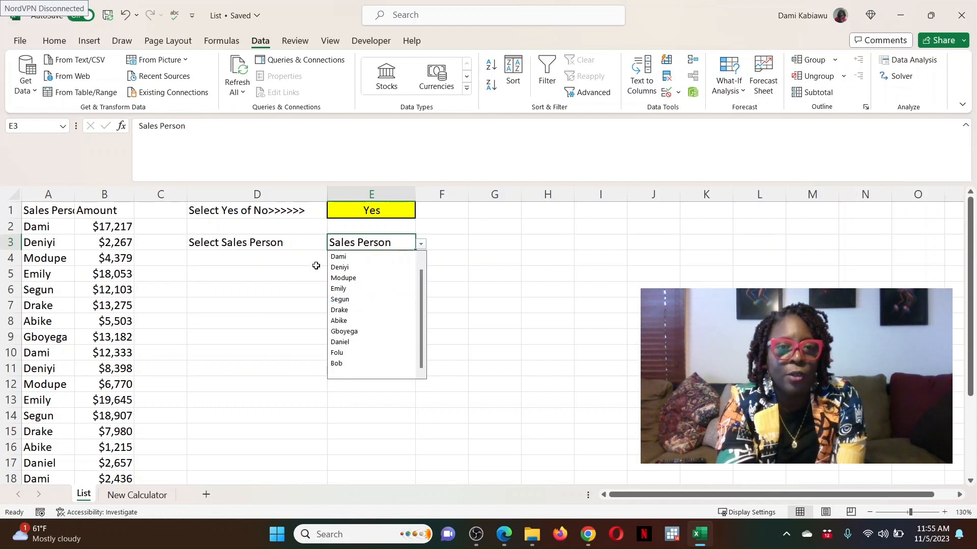
{"action": "left_click", "coordinate": [370, 257]}
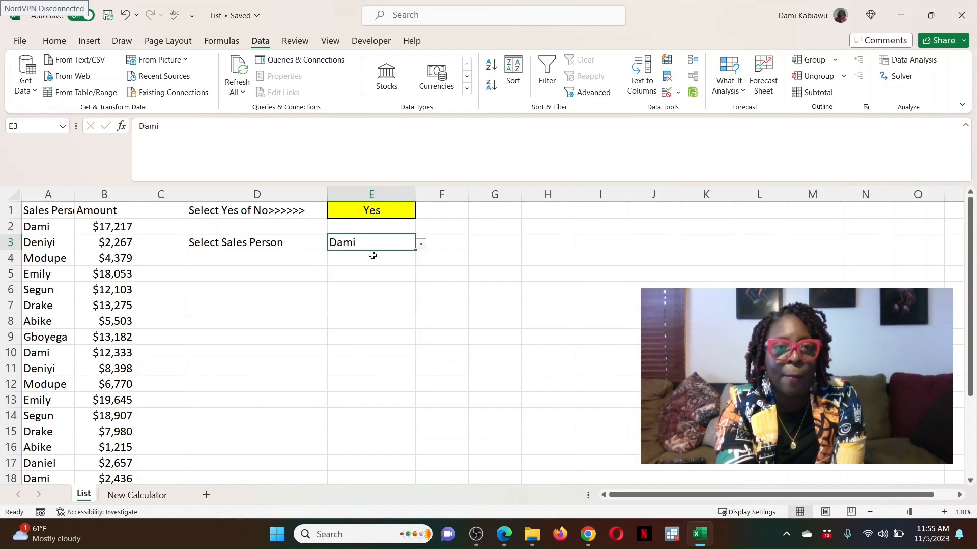
Check the repeated entries of the chosen sales person in column A, in rows 2, 10 and 18
{"action": "left_click", "coordinate": [40, 224]}
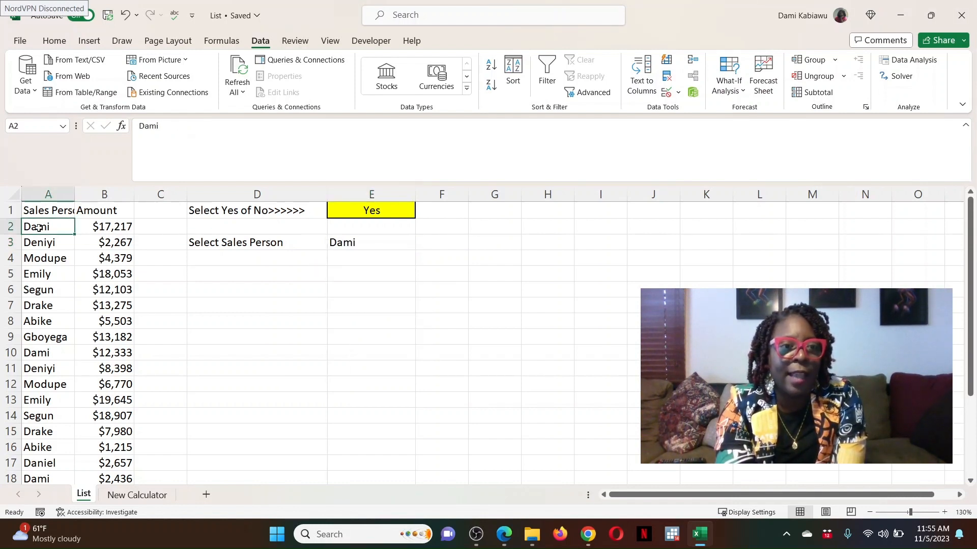
{"action": "left_click", "coordinate": [42, 353]}
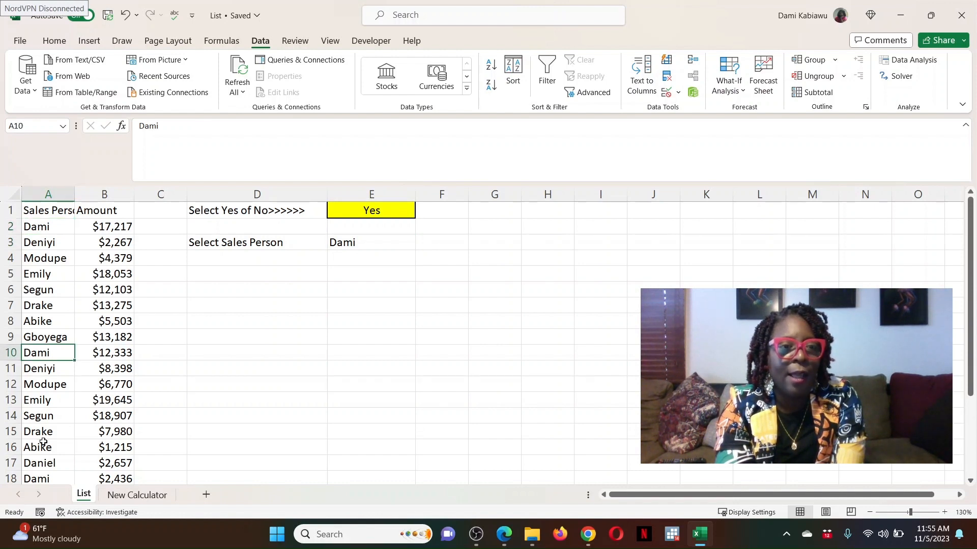
{"action": "left_click", "coordinate": [47, 478]}
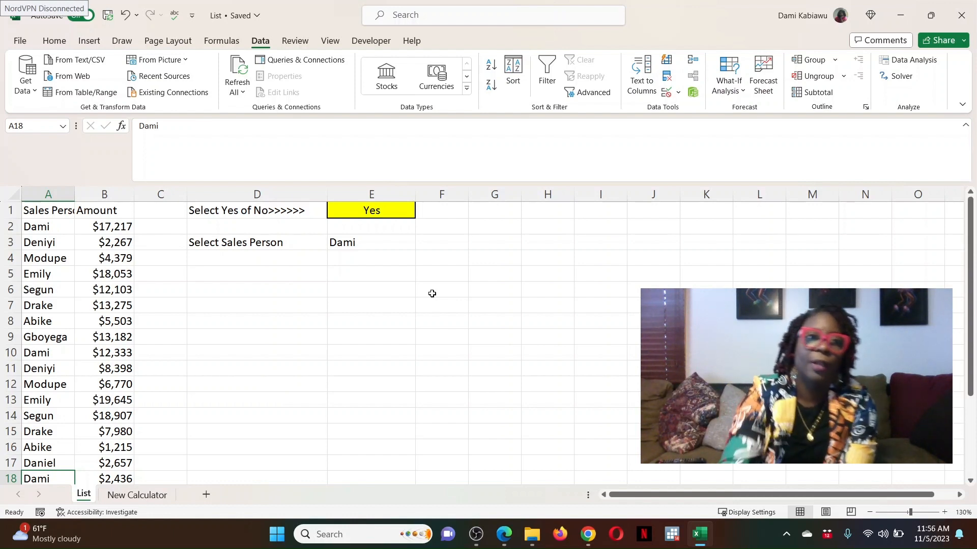
Format cell E3 with an outside border, centred text and a yellow fill
{"action": "left_click", "coordinate": [380, 243]}
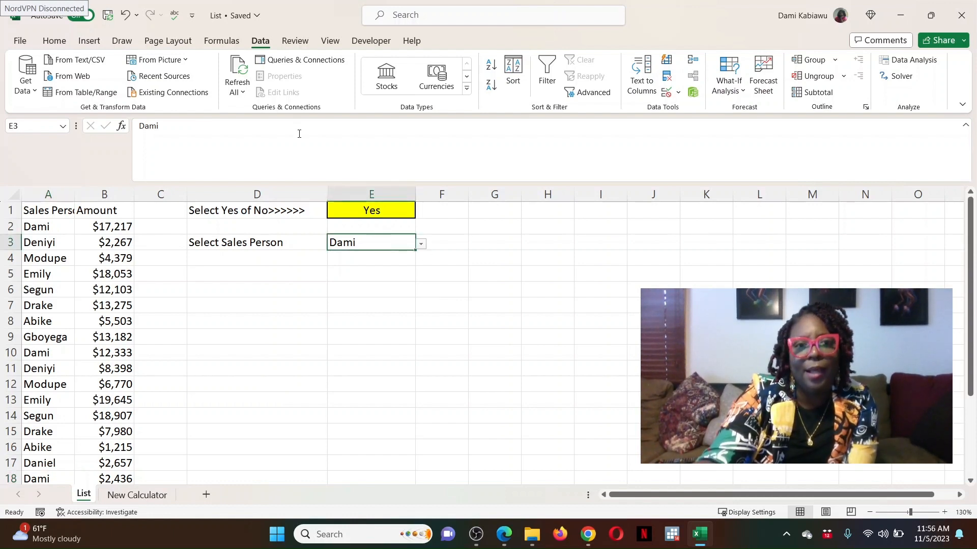
{"action": "left_click", "coordinate": [54, 40]}
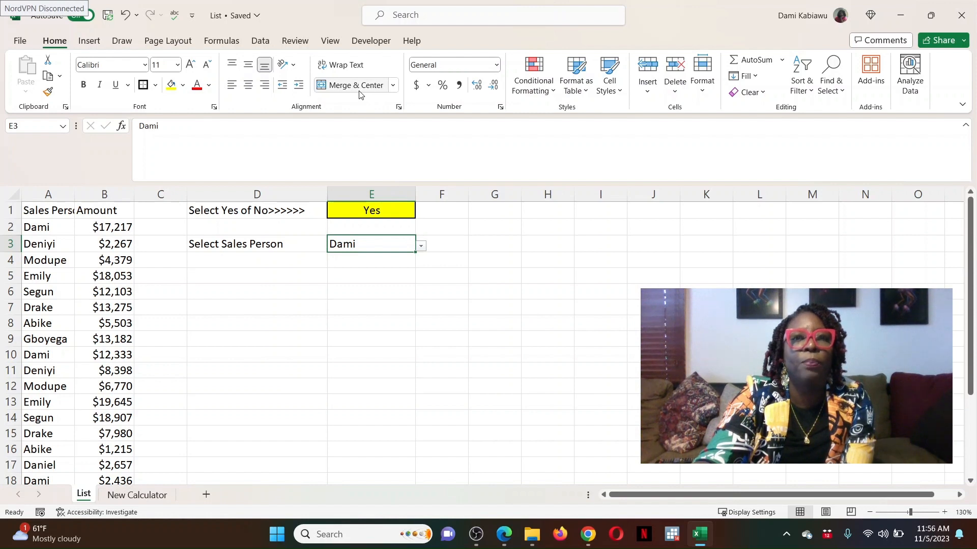
{"action": "left_click", "coordinate": [248, 86]}
{"action": "left_click", "coordinate": [173, 86]}
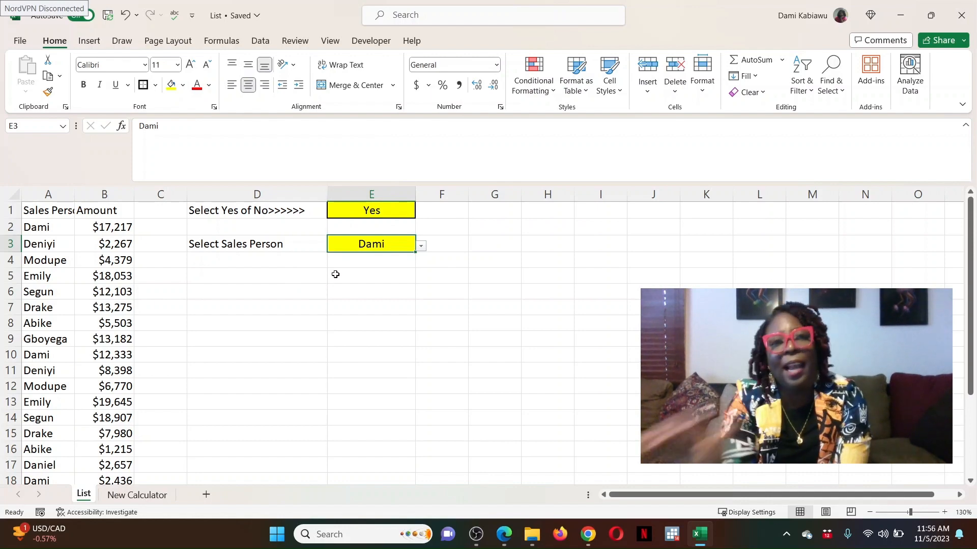
Extend the label in cell D3 with arrows so that it reads "Select Sales Person>>>>>"
{"action": "double_click", "coordinate": [287, 244]}
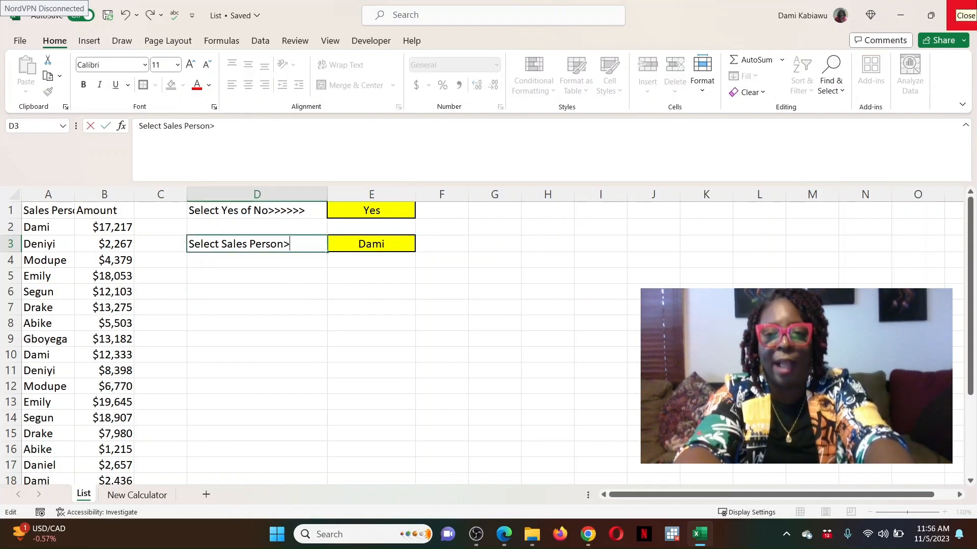
{"action": "type", "text": ">>>>>"}
{"action": "key", "text": "Return"}
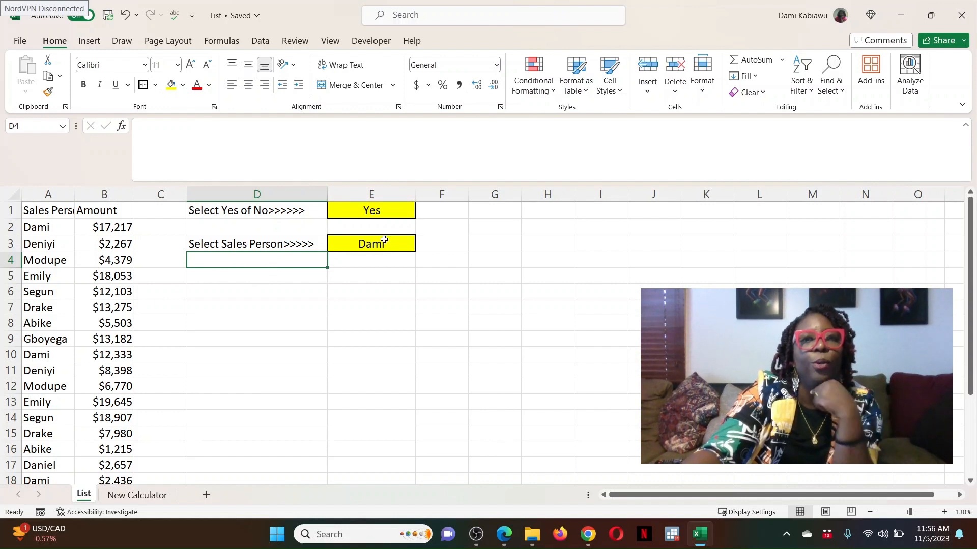
Enter the formula =SUMIF(A:A,E3,B:B) in cell E5 to total the amounts for the sales person chosen in E3
{"action": "left_click", "coordinate": [394, 244]}
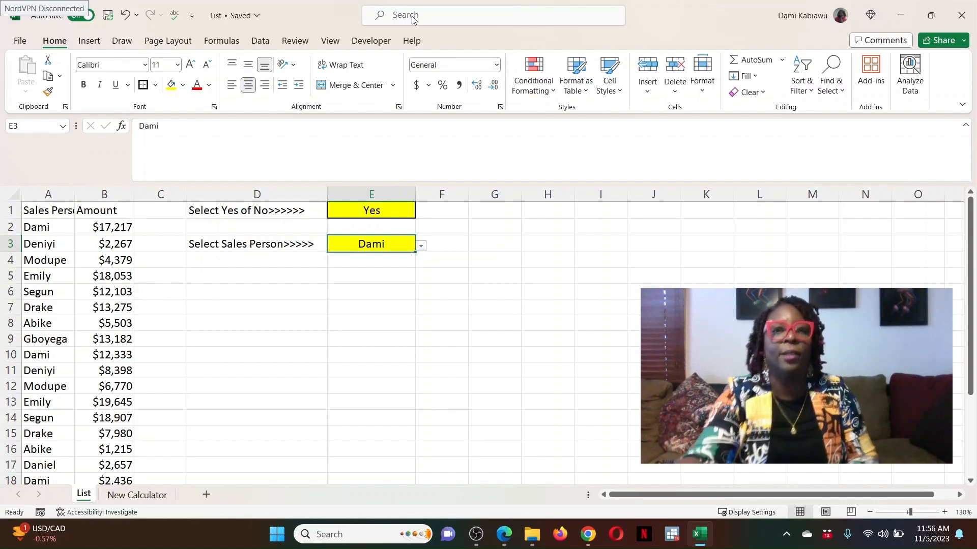
{"action": "left_click", "coordinate": [349, 278]}
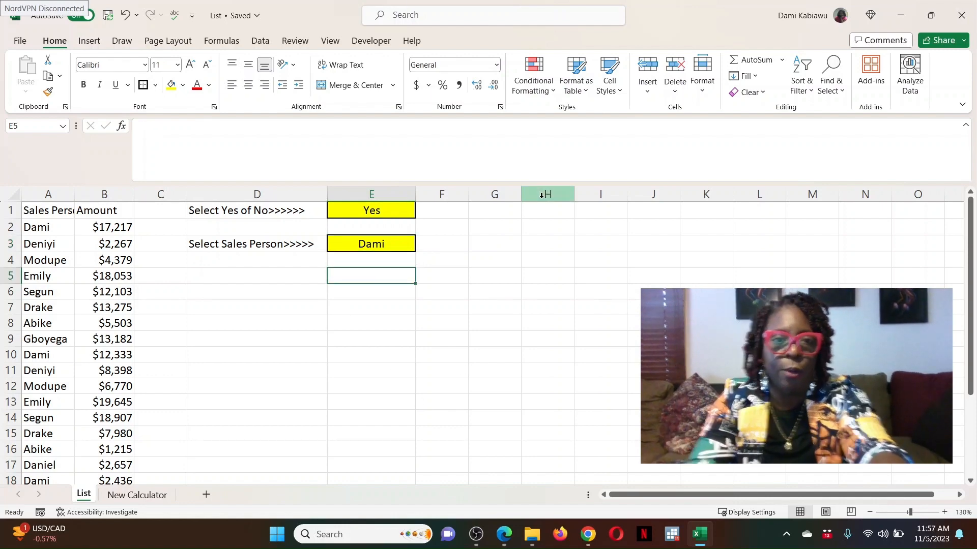
{"action": "type", "text": "="}
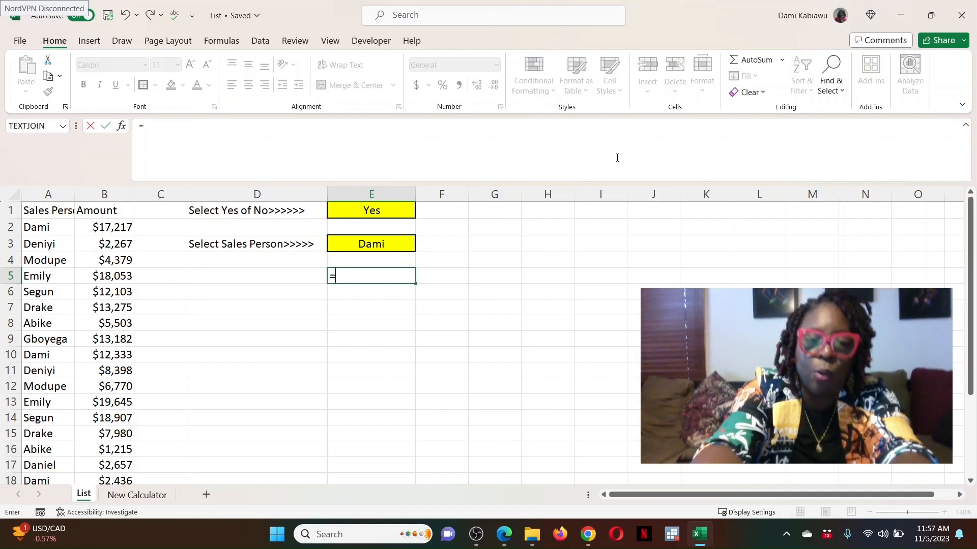
{"action": "type", "text": "sumif("}
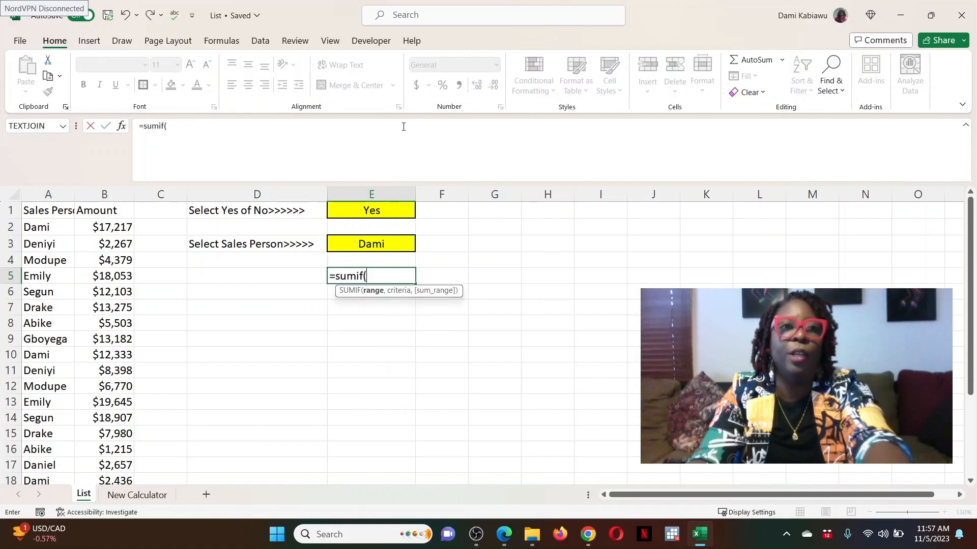
{"action": "left_click", "coordinate": [48, 194]}
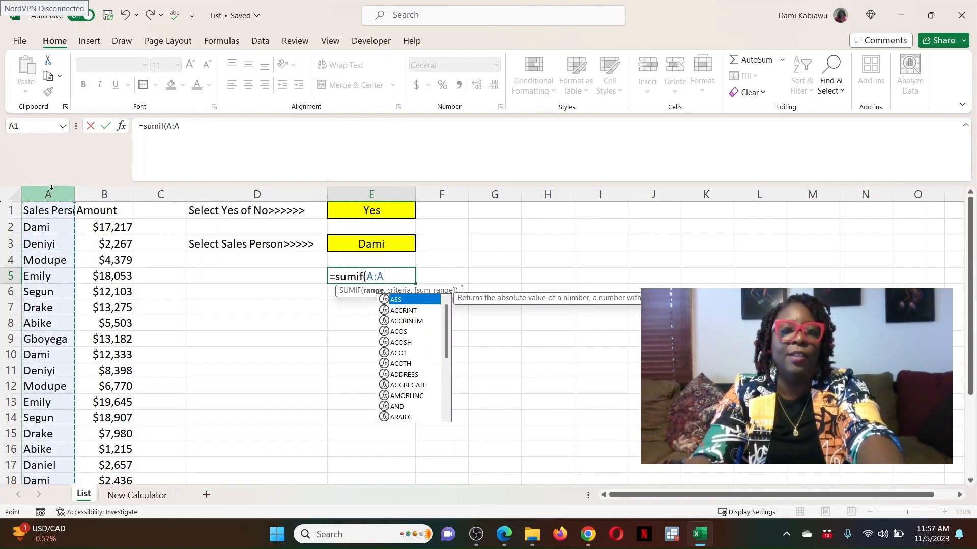
{"action": "type", "text": ","}
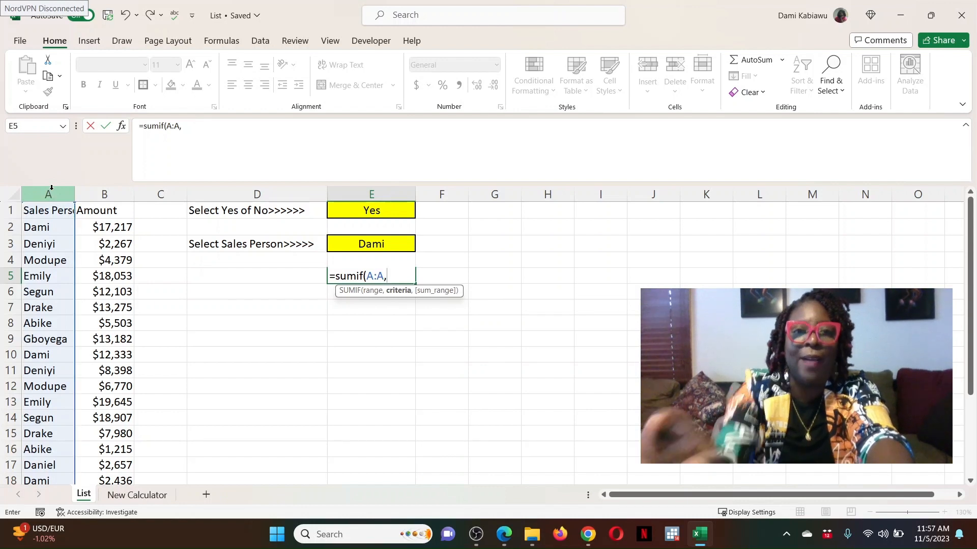
{"action": "left_click", "coordinate": [386, 244]}
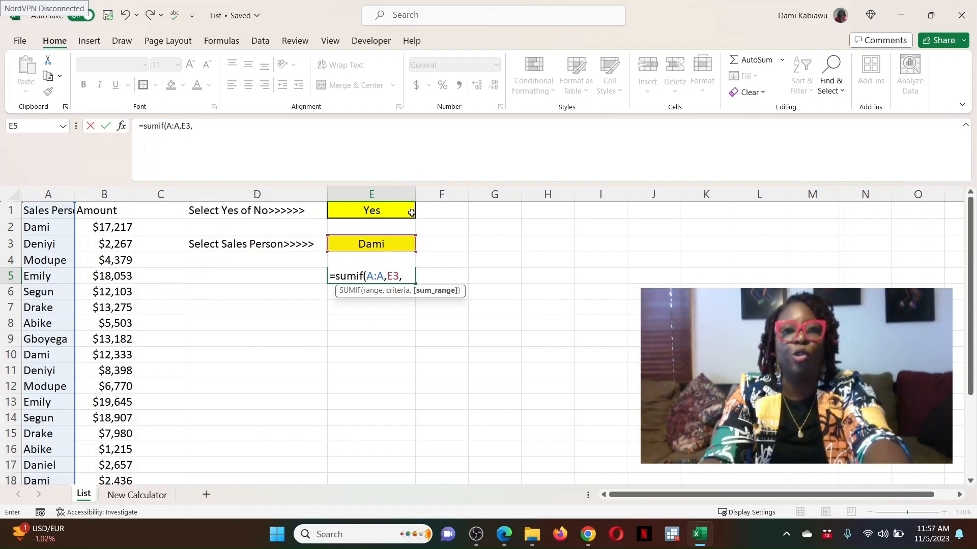
{"action": "type", "text": ","}
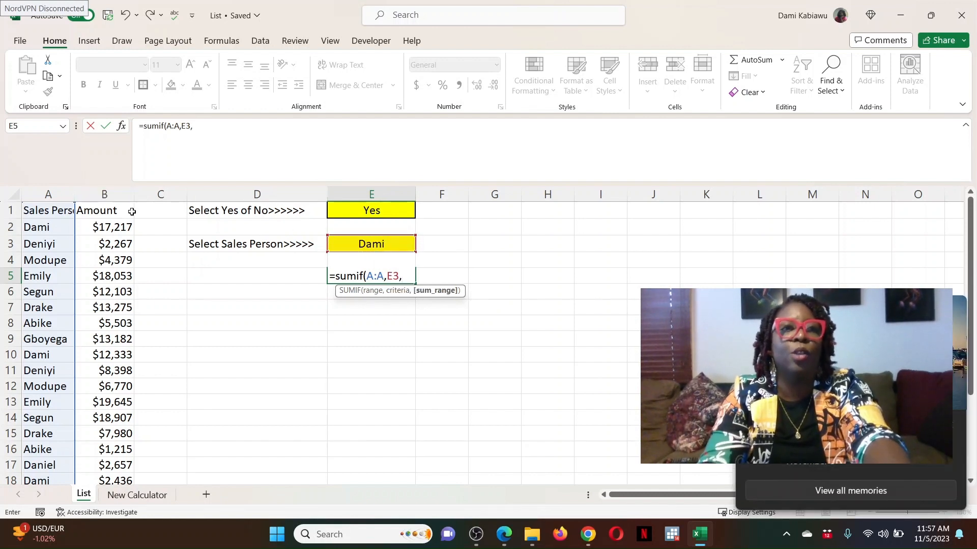
{"action": "left_click", "coordinate": [122, 195]}
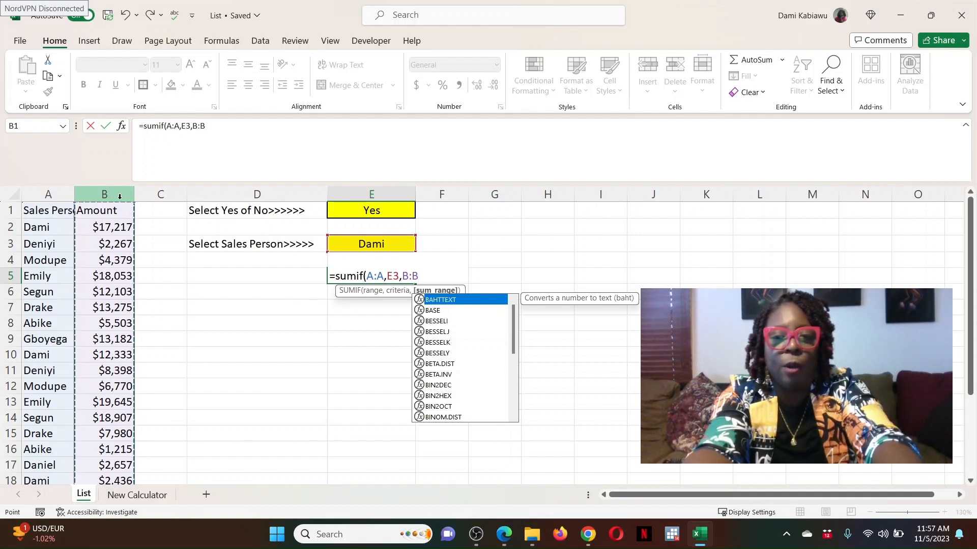
{"action": "type", "text": ")"}
{"action": "key", "text": "Return"}
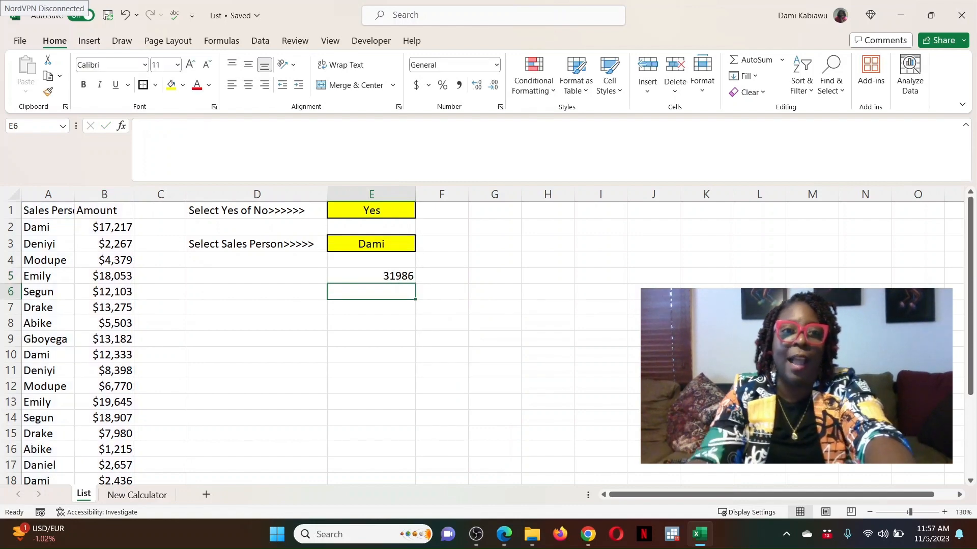
Check the chosen sales person's individual amounts in cells B2, B10 and B18
{"action": "left_click", "coordinate": [121, 228]}
{"action": "left_click", "coordinate": [102, 359]}
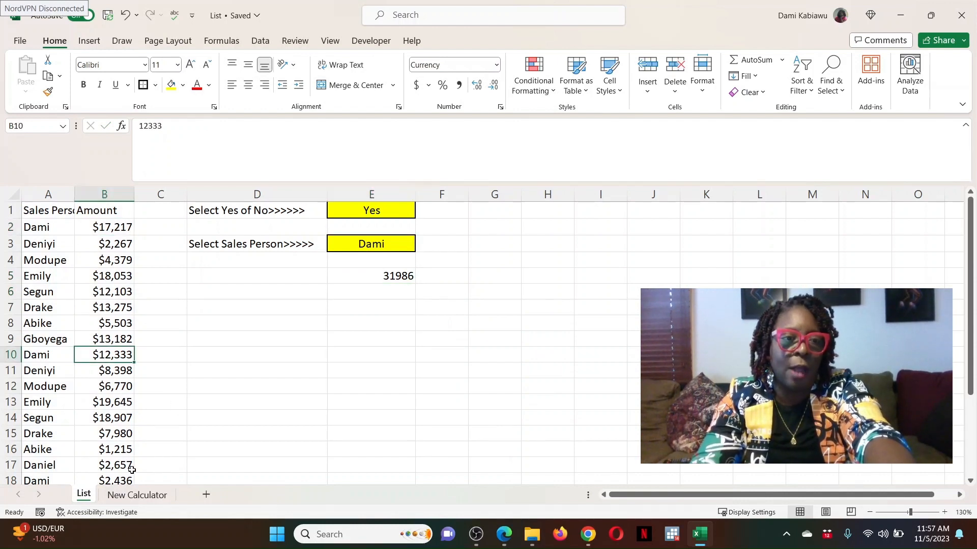
{"action": "left_click", "coordinate": [114, 478]}
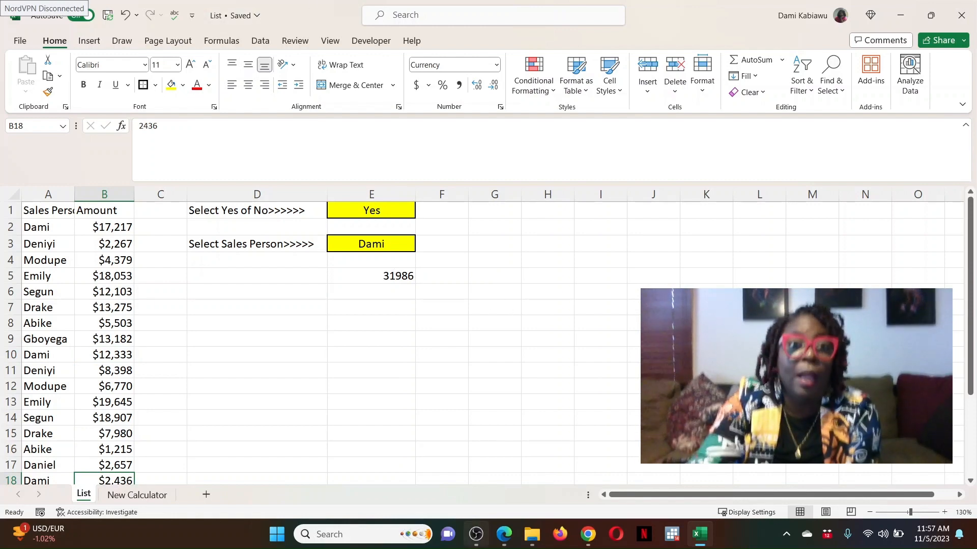
Format the SUMIF result in cell E5 as Currency with no decimal places
{"action": "left_click", "coordinate": [378, 275]}
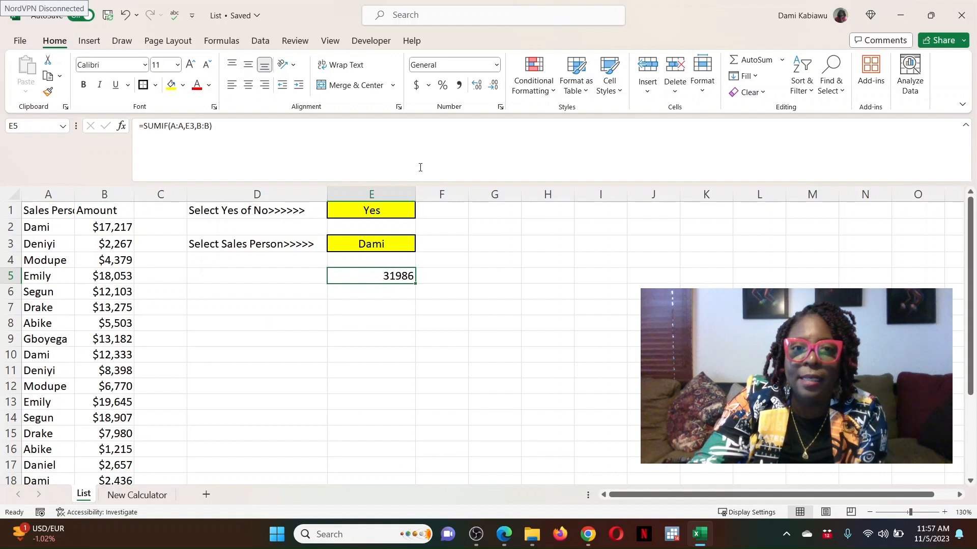
{"action": "left_click", "coordinate": [496, 66]}
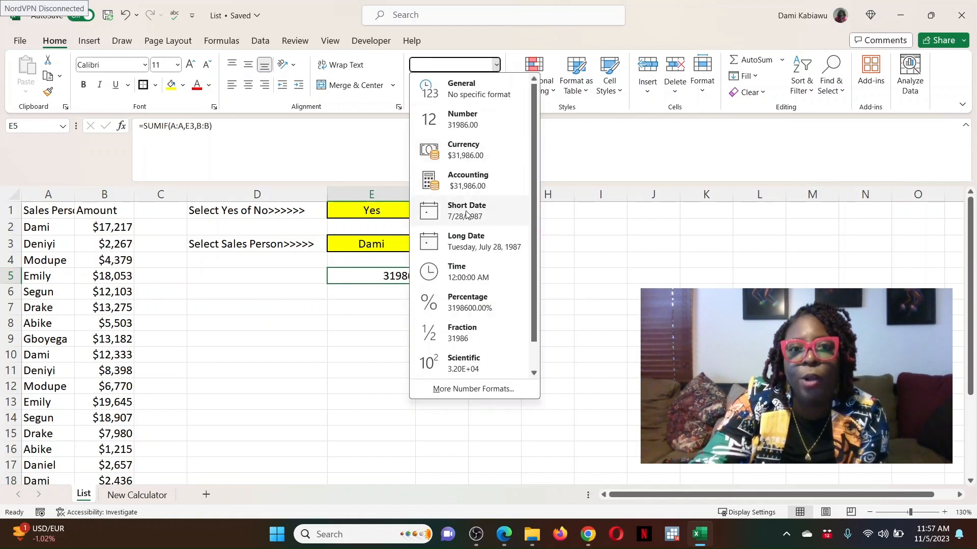
{"action": "left_click", "coordinate": [464, 153]}
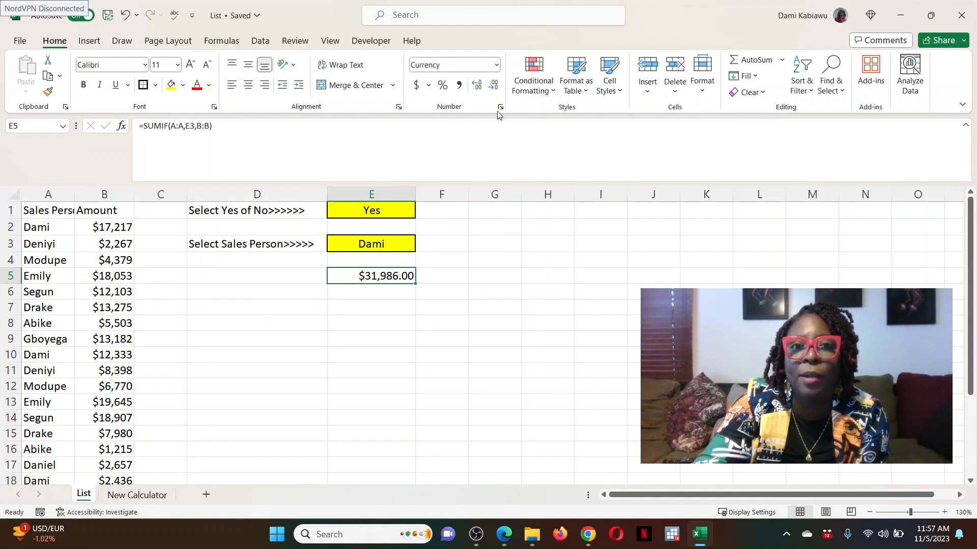
{"action": "left_click", "coordinate": [494, 87]}
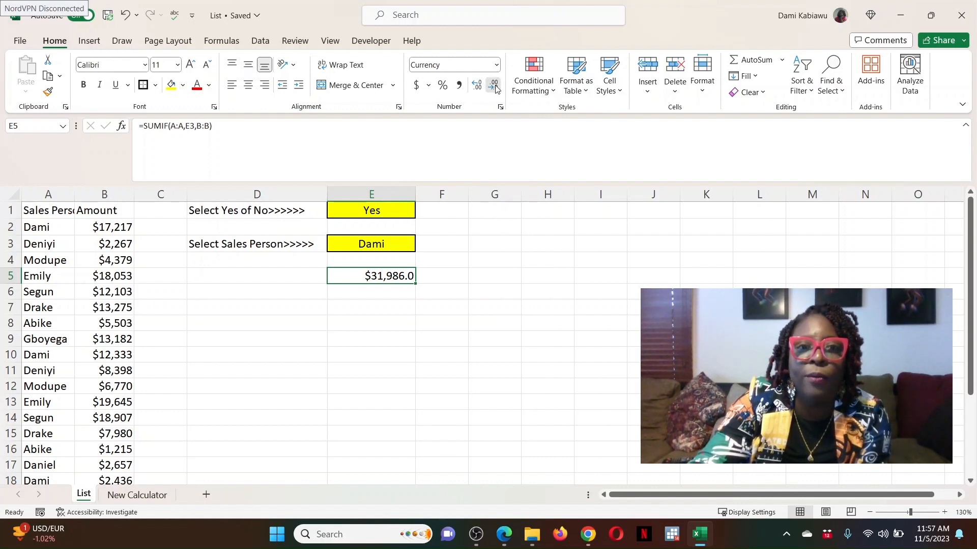
{"action": "left_click", "coordinate": [495, 87]}
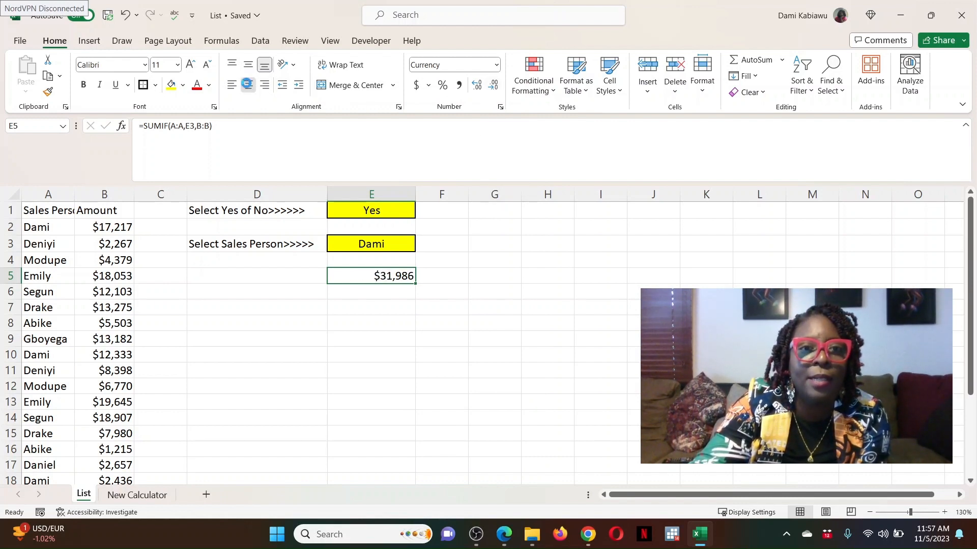
Centre the total in cell E5, give it a light green fill and make it bold
{"action": "left_click", "coordinate": [248, 85]}
{"action": "left_click", "coordinate": [183, 86]}
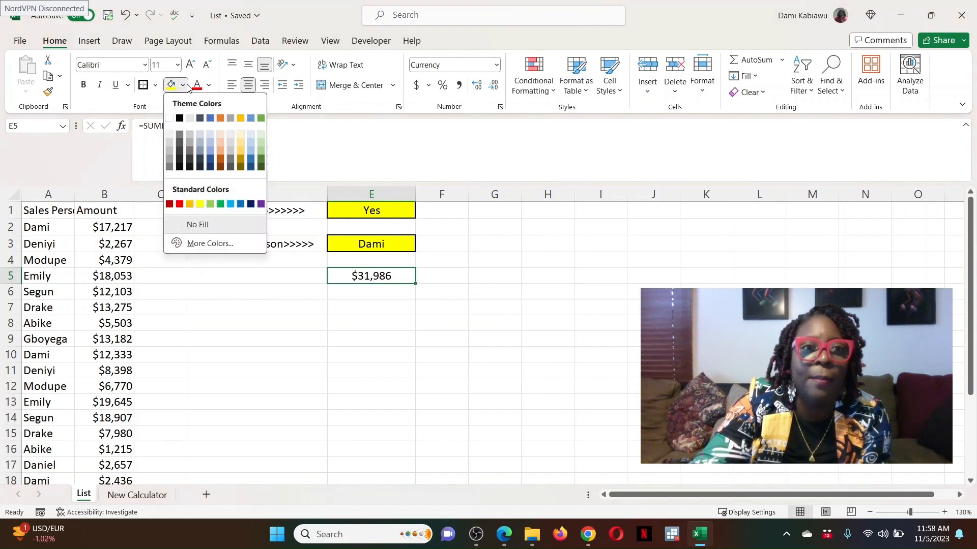
{"action": "left_click", "coordinate": [261, 140]}
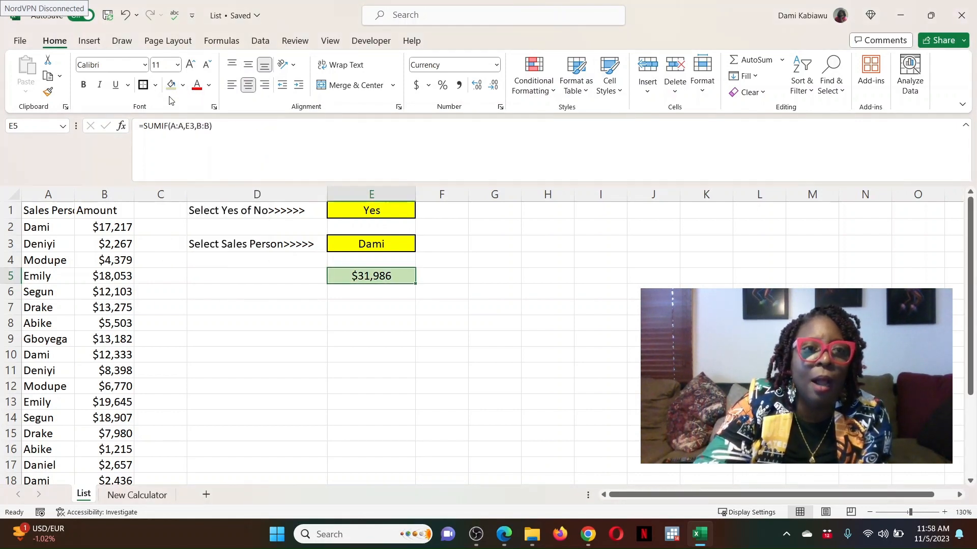
{"action": "left_click", "coordinate": [84, 84]}
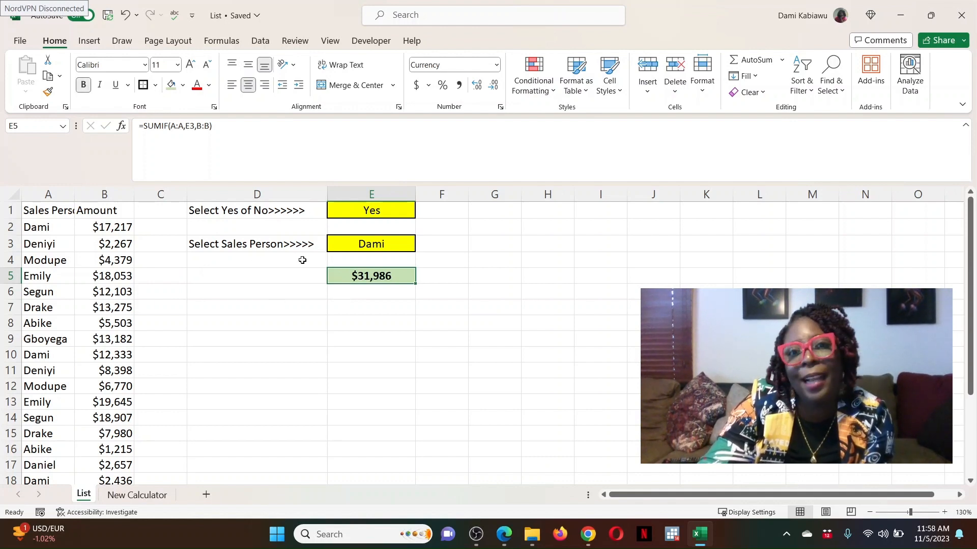
Enter the label formula ="Total Amount for "&E3 in cell D5
{"action": "left_click", "coordinate": [271, 278]}
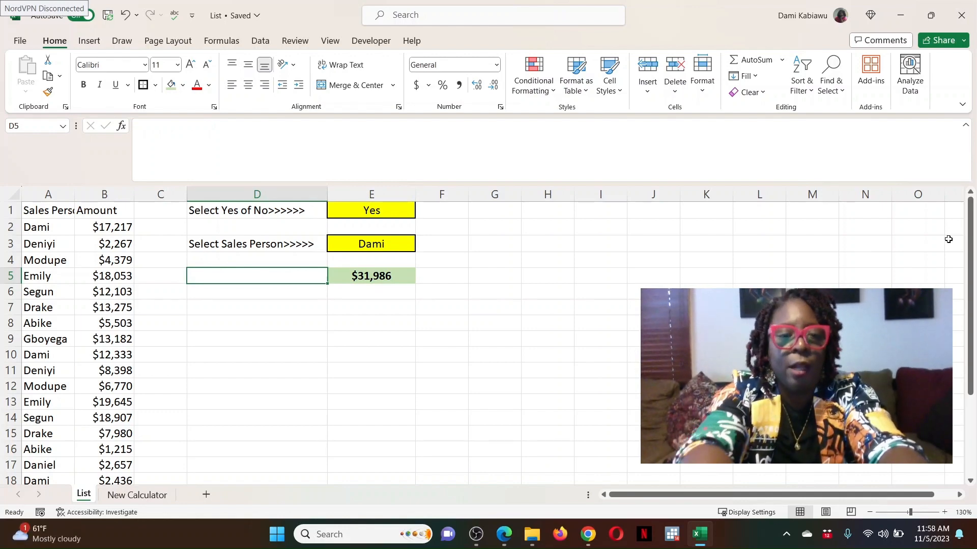
{"action": "type", "text": "Total"}
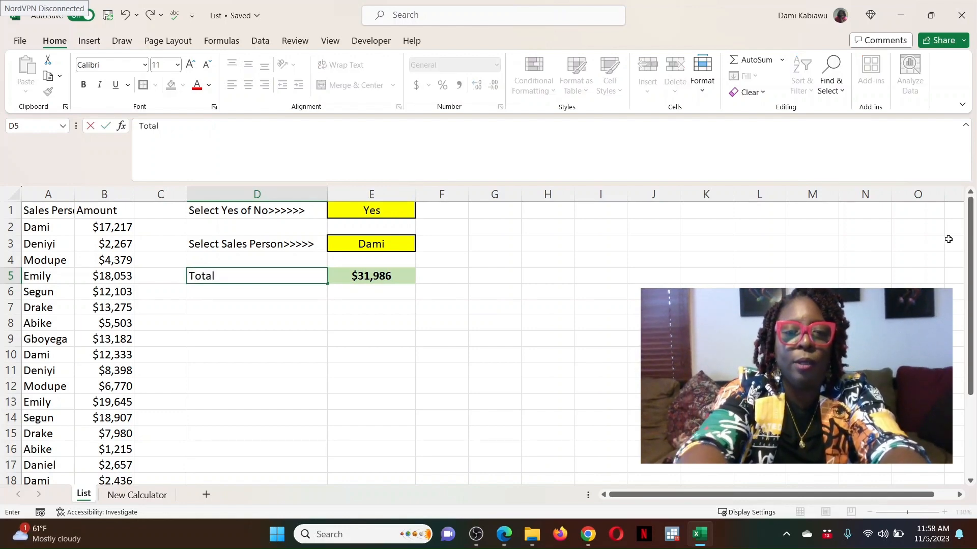
{"action": "type", "text": " Amount"}
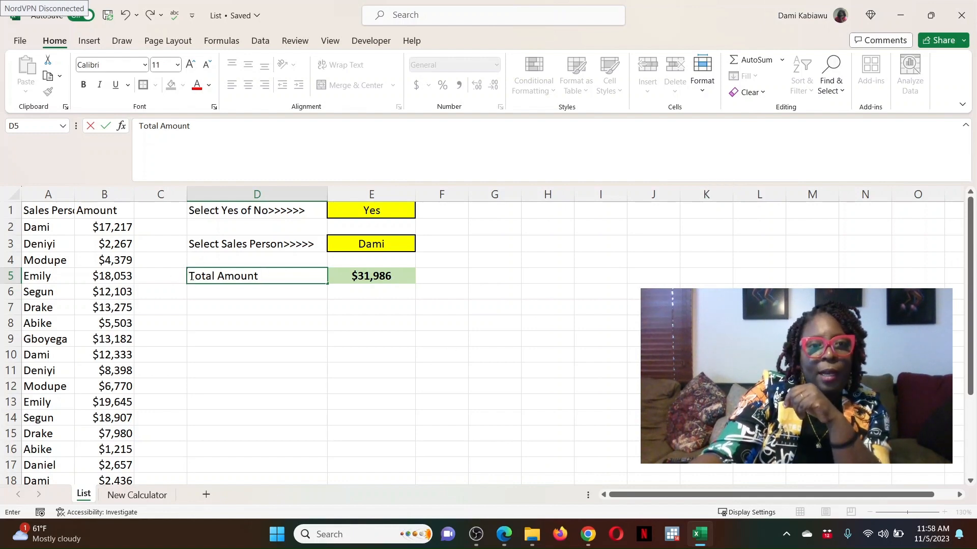
{"action": "key", "text": "Home"}
{"action": "type", "text": "="}
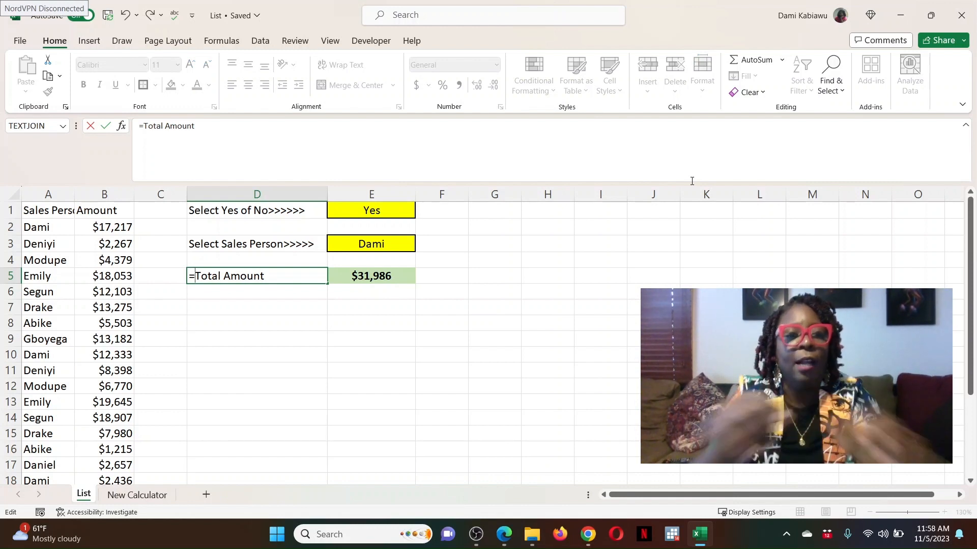
{"action": "type", "text": "\""}
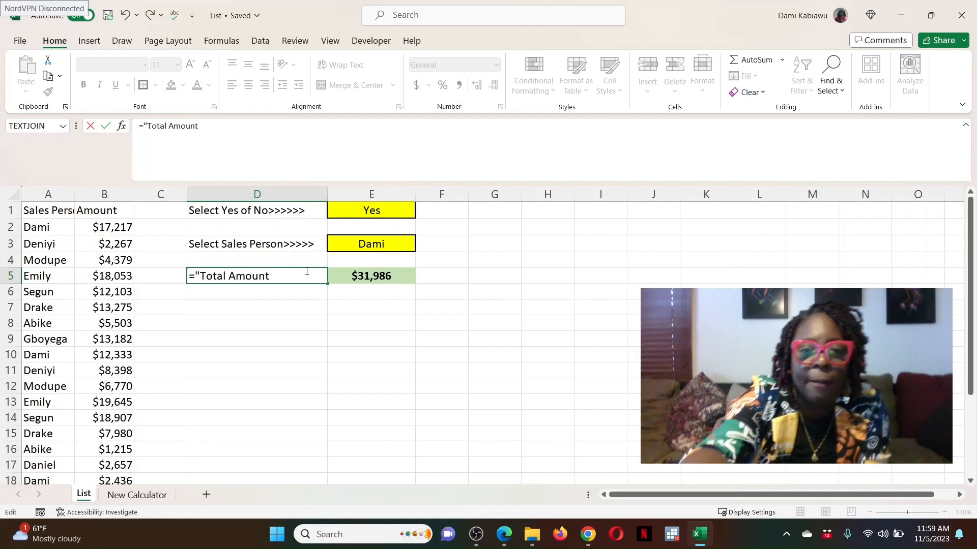
{"action": "type", "text": "\""}
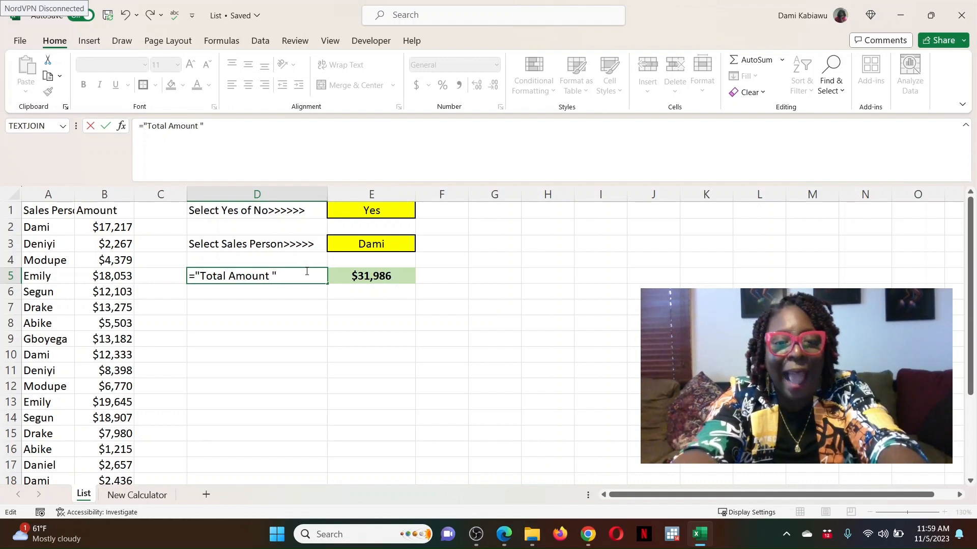
{"action": "type", "text": "&"}
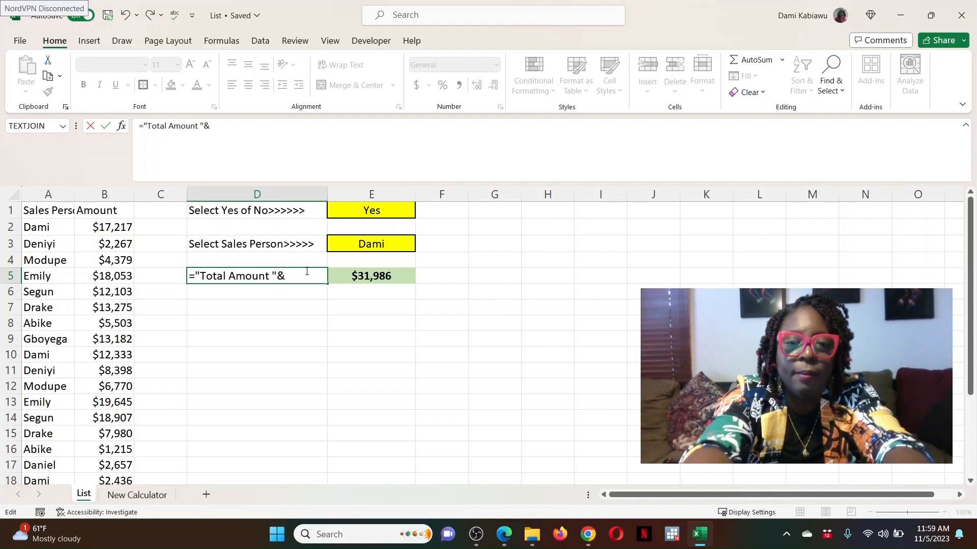
{"action": "left_click", "coordinate": [370, 244]}
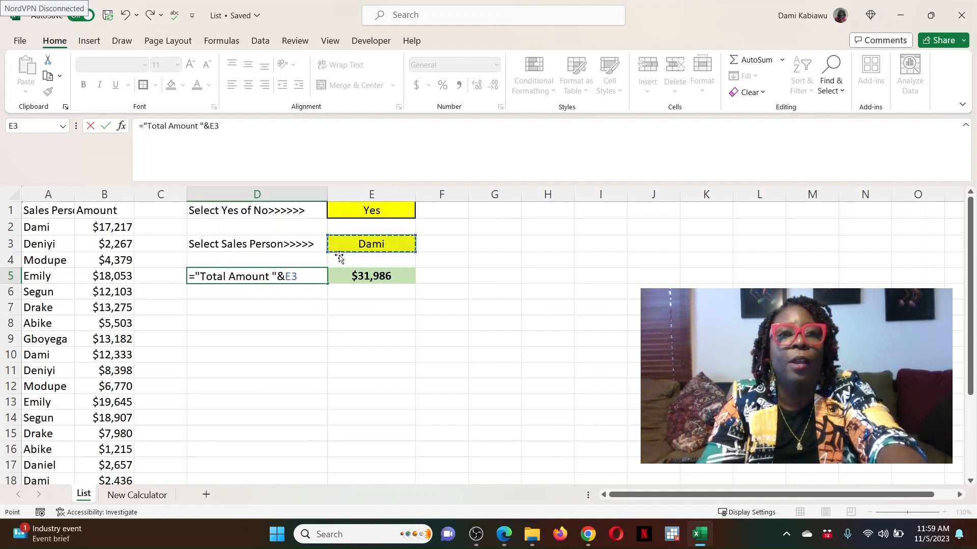
{"action": "left_click", "coordinate": [274, 276]}
{"action": "type", "text": "for"}
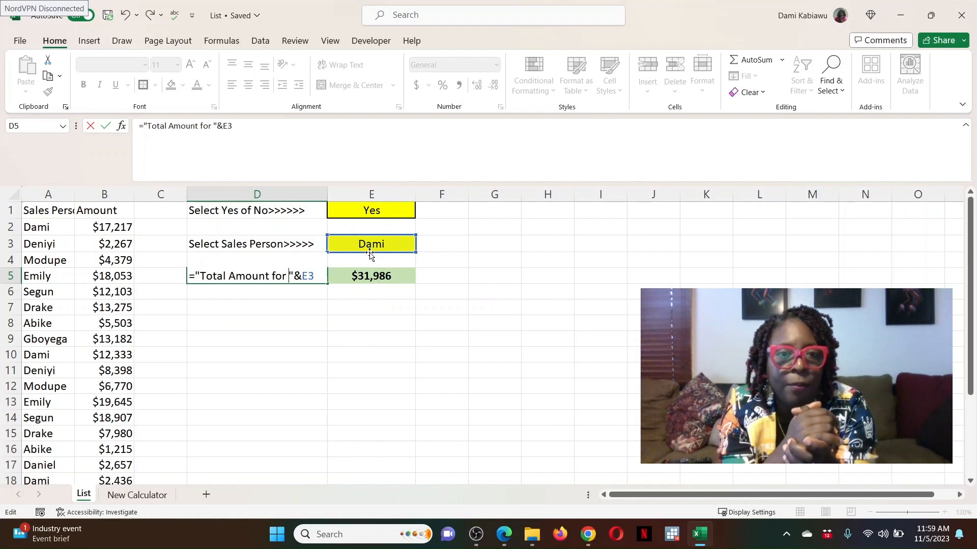
{"action": "key", "text": "Return"}
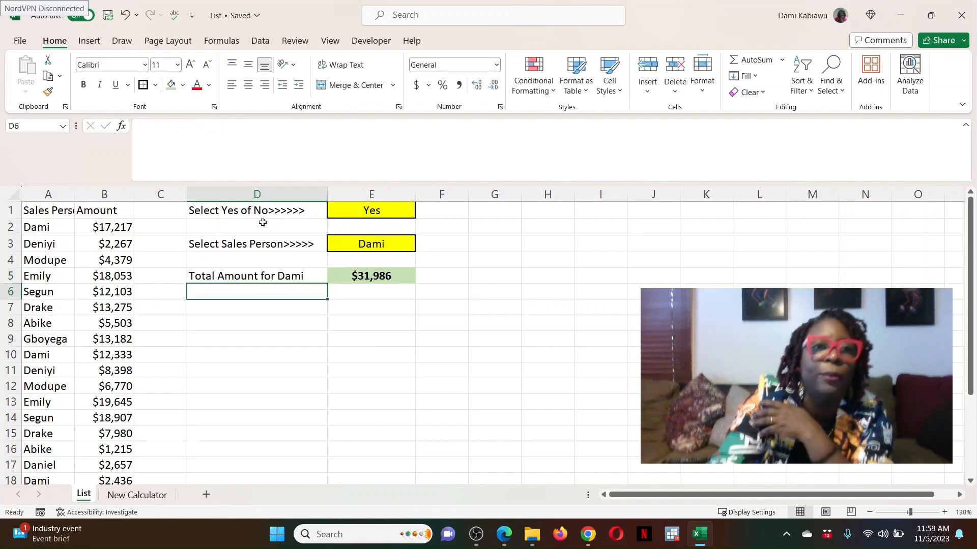
Append &" >" to the label formula in D5 so it reads ="Total Amount for "&E3&" >"
{"action": "left_click", "coordinate": [310, 273]}
{"action": "left_click", "coordinate": [257, 125]}
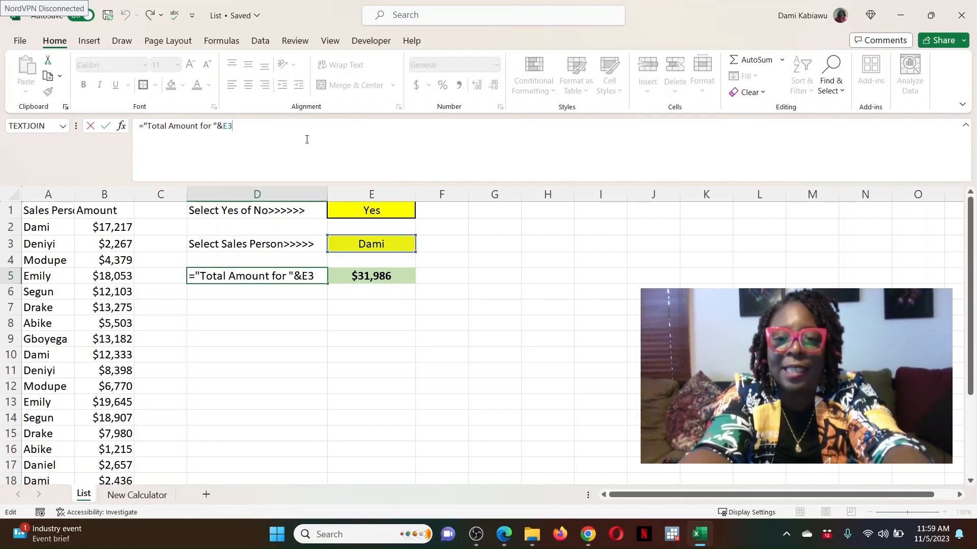
{"action": "type", "text": "&"}
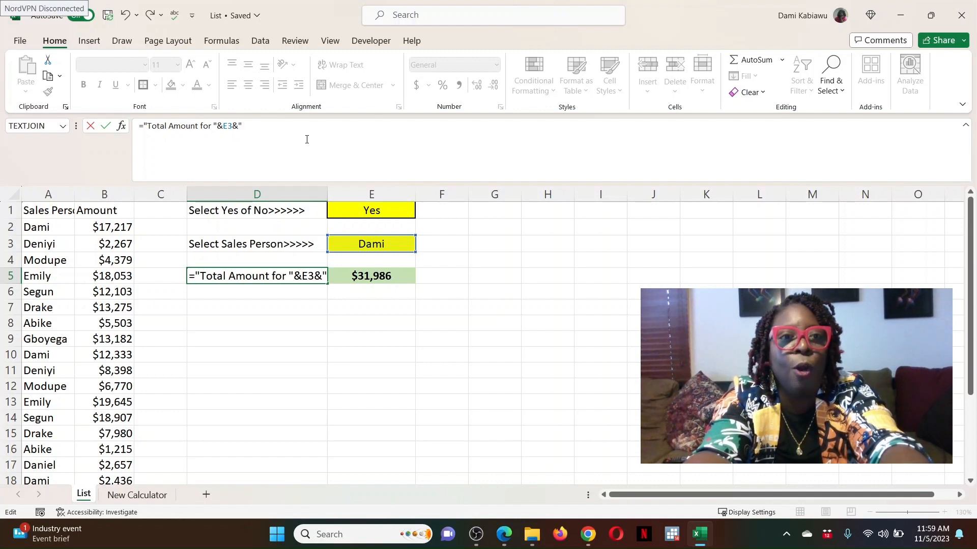
{"action": "type", "text": "\" >"}
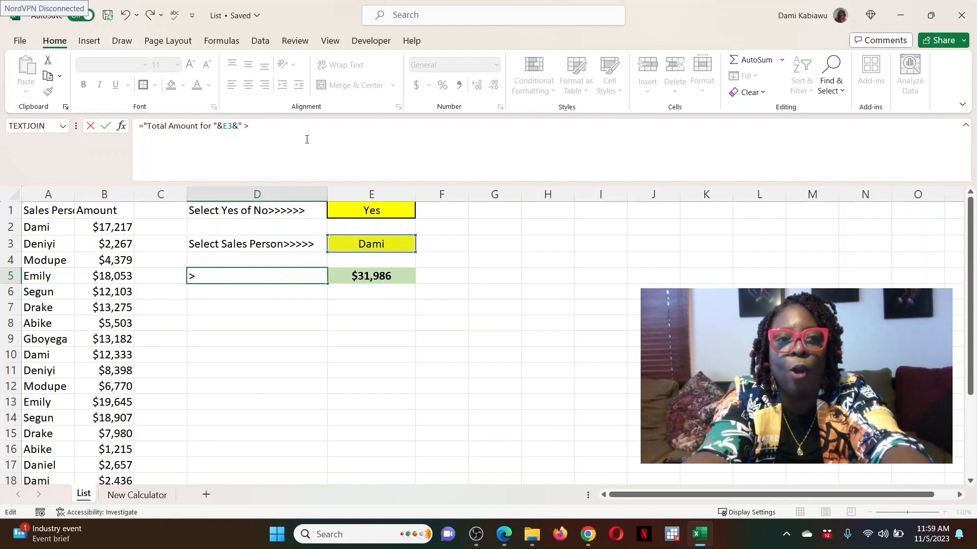
{"action": "key", "text": "BackSpace"}
{"action": "key", "text": "BackSpace"}
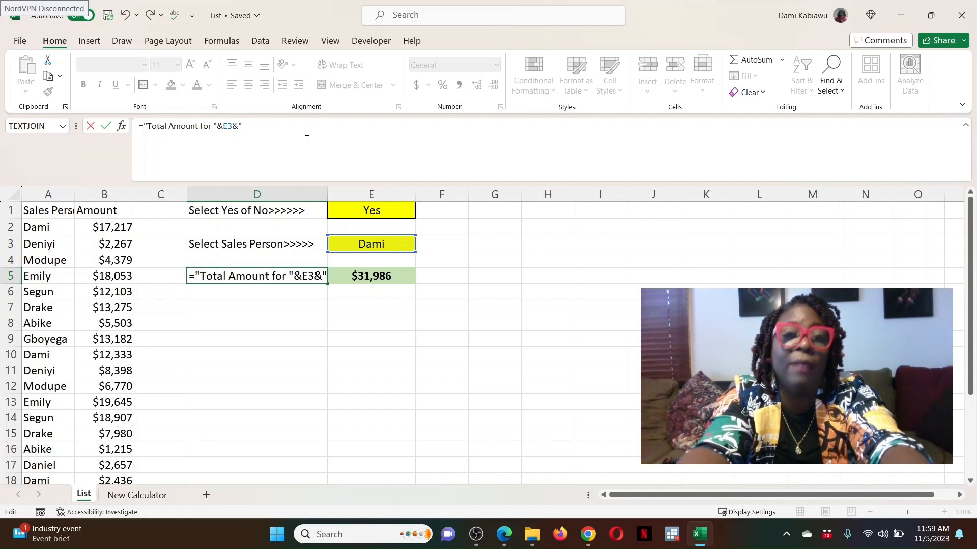
{"action": "type", "text": ">"}
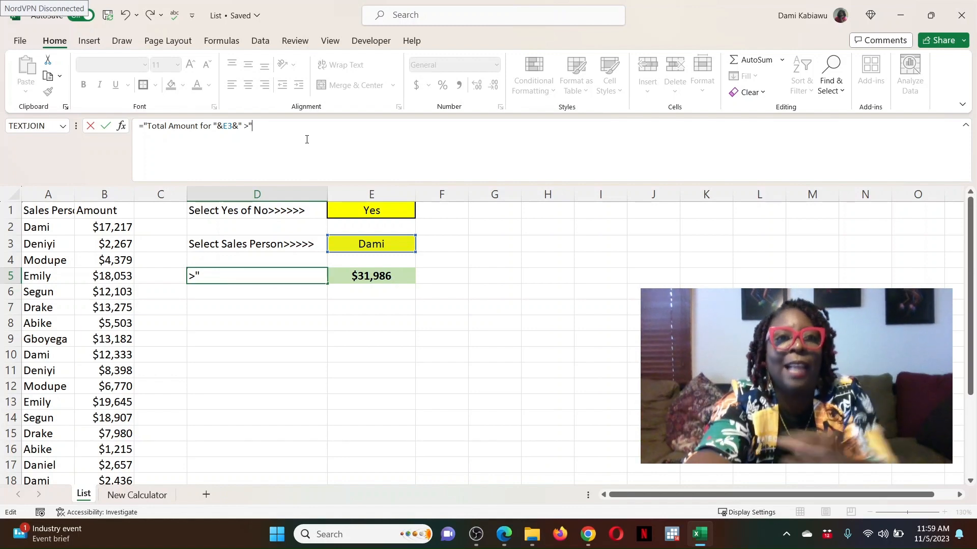
{"action": "type", "text": "\""}
{"action": "key", "text": "Return"}
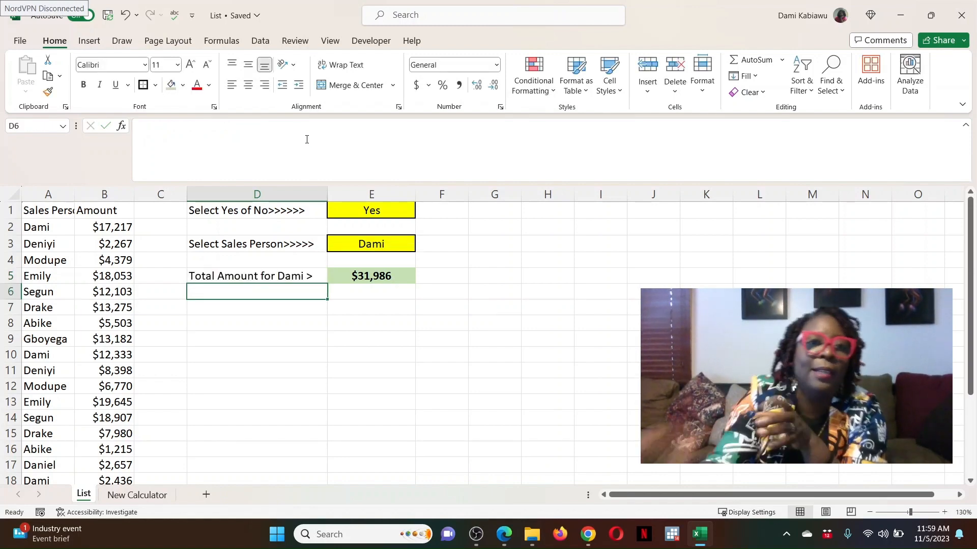
Replace the > sign at the end of the label formula in D5 with an = sign
{"action": "left_click", "coordinate": [292, 278]}
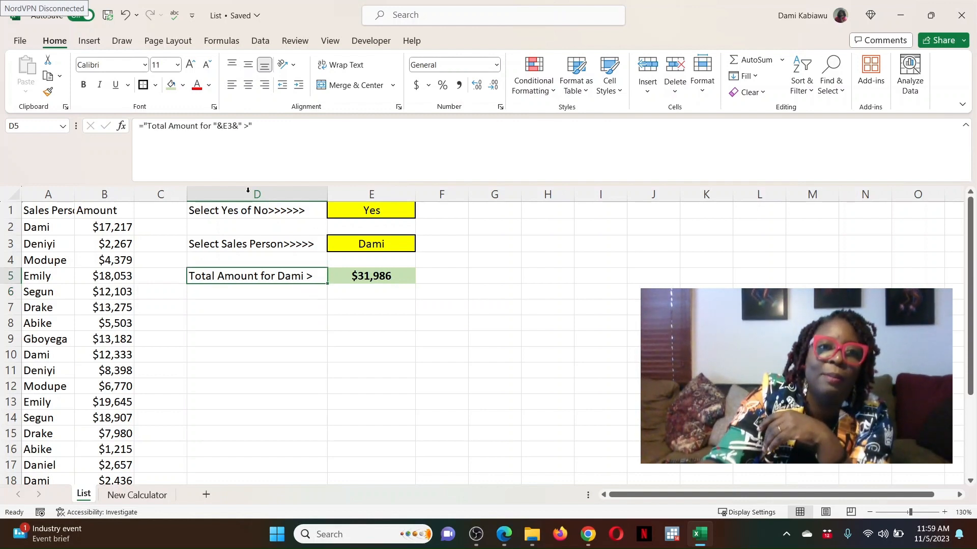
{"action": "left_click", "coordinate": [246, 133]}
{"action": "double_click", "coordinate": [246, 126]}
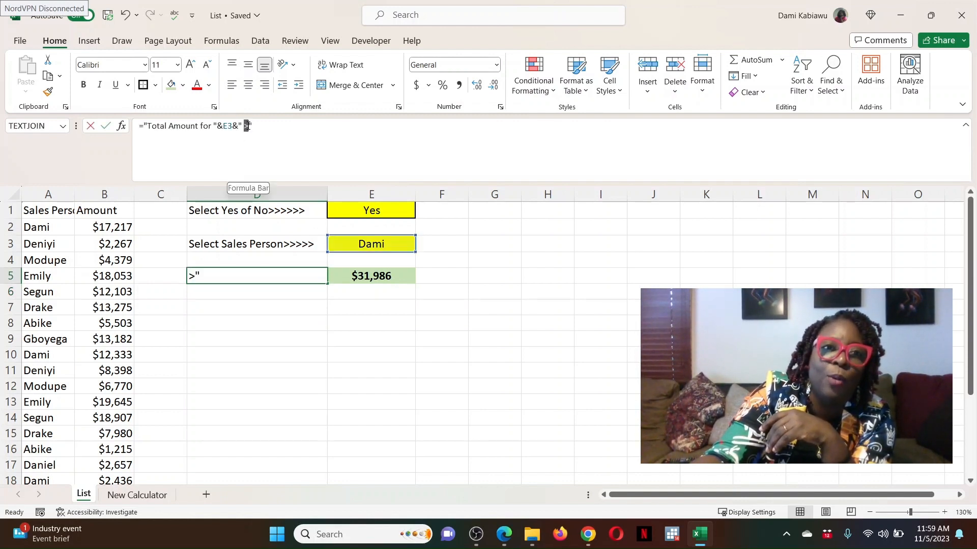
{"action": "type", "text": "="}
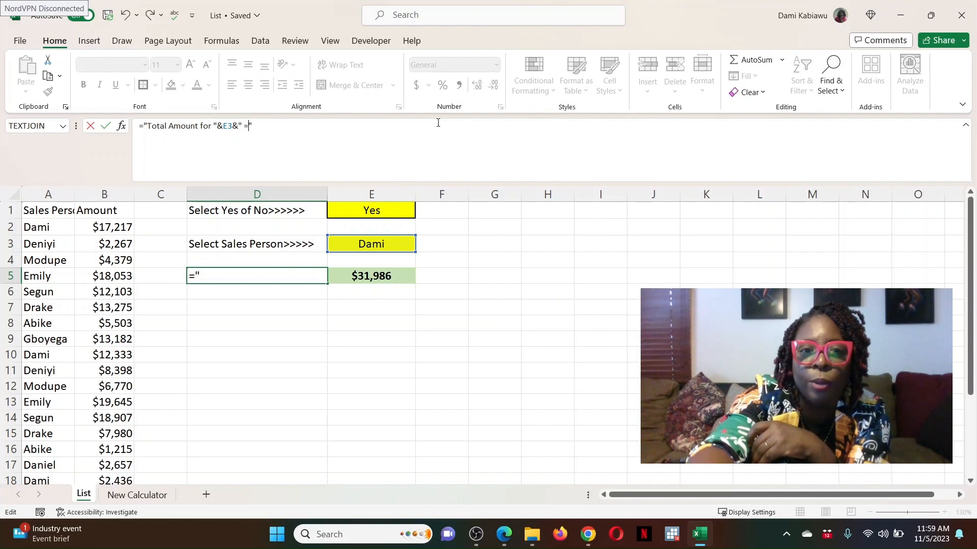
{"action": "key", "text": "Return"}
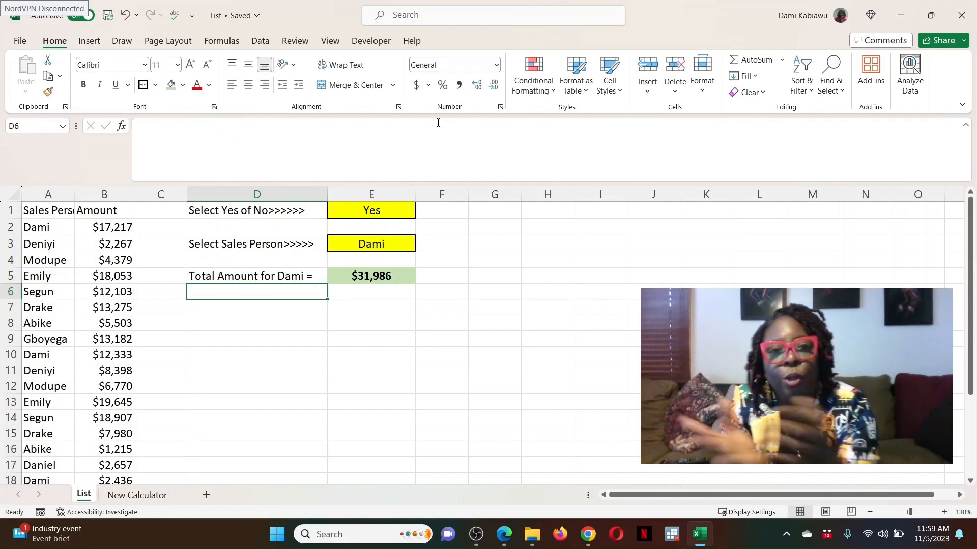
Choose the sales person listed in A4 from the dropdown in E3 to test the label and total
{"action": "left_click", "coordinate": [398, 243]}
{"action": "left_click", "coordinate": [420, 247]}
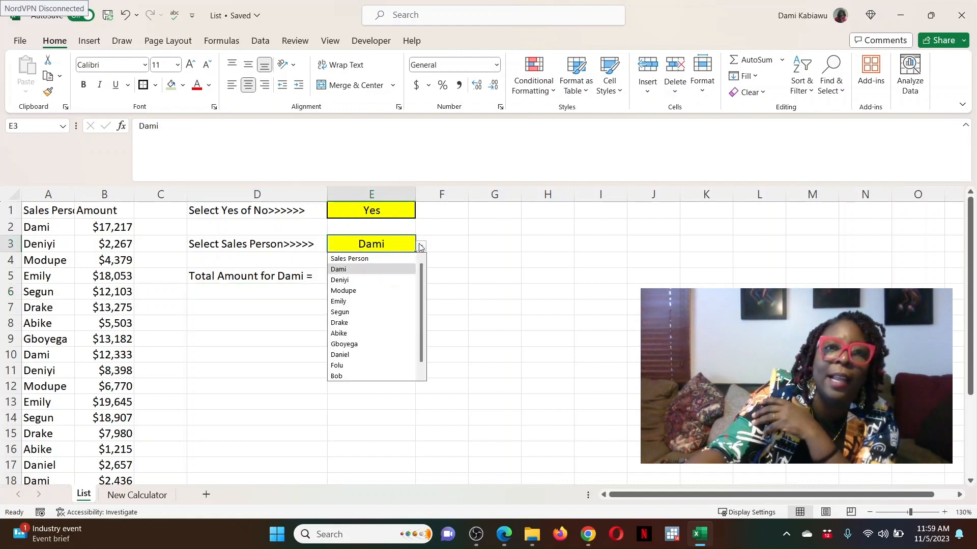
{"action": "left_click", "coordinate": [392, 292]}
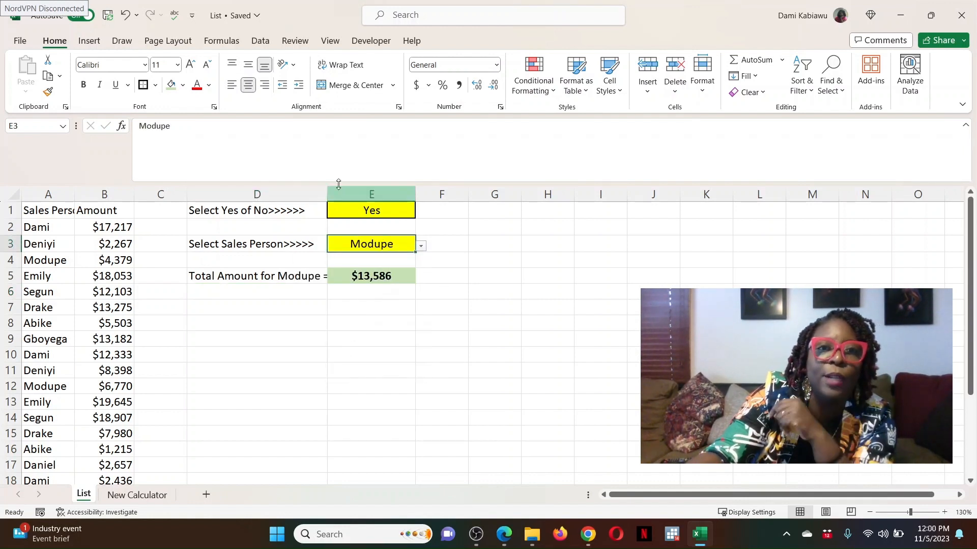
Widen column D slightly to fit the full label and choose the sales person listed in A5 from the E3 dropdown
{"action": "left_click_drag", "start_coordinate": [328, 192], "coordinate": [338, 192]}
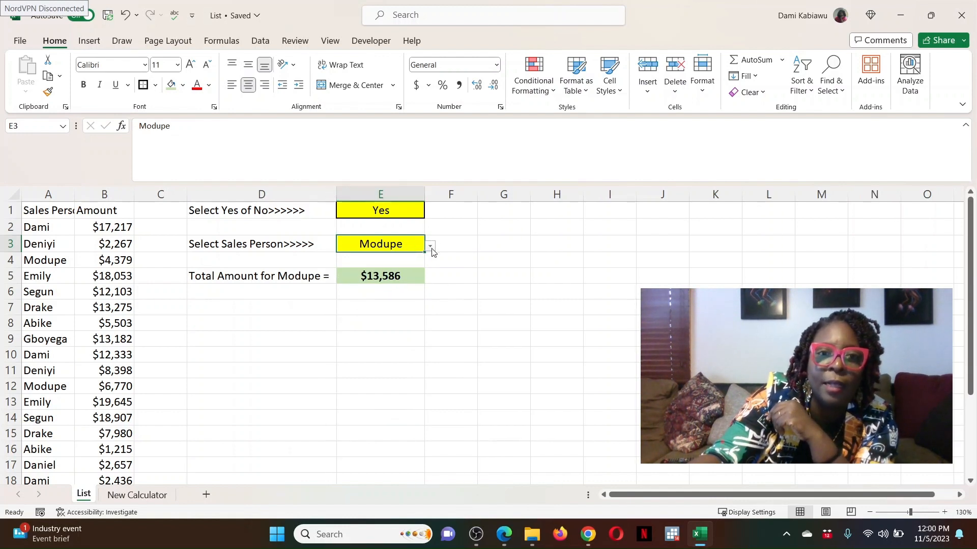
{"action": "left_click", "coordinate": [430, 246]}
{"action": "left_click", "coordinate": [372, 302]}
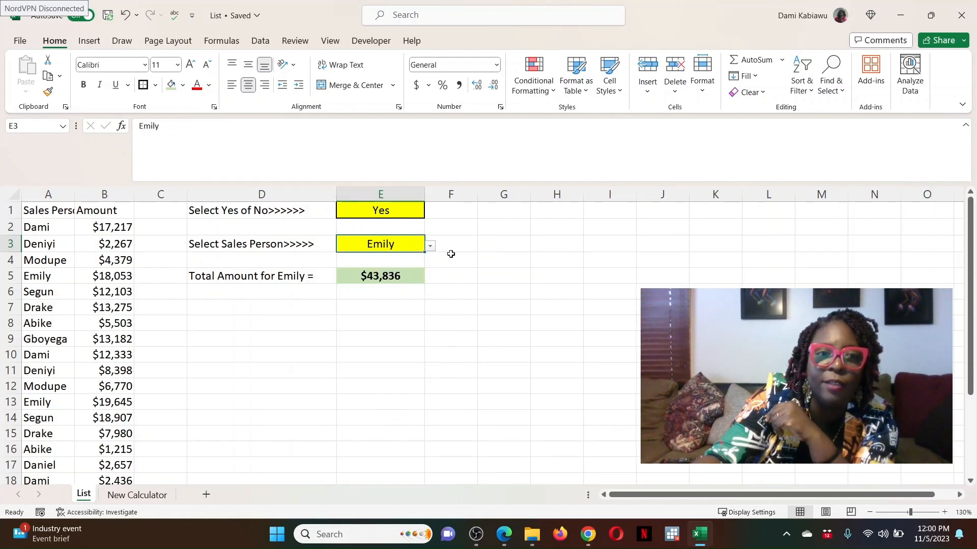